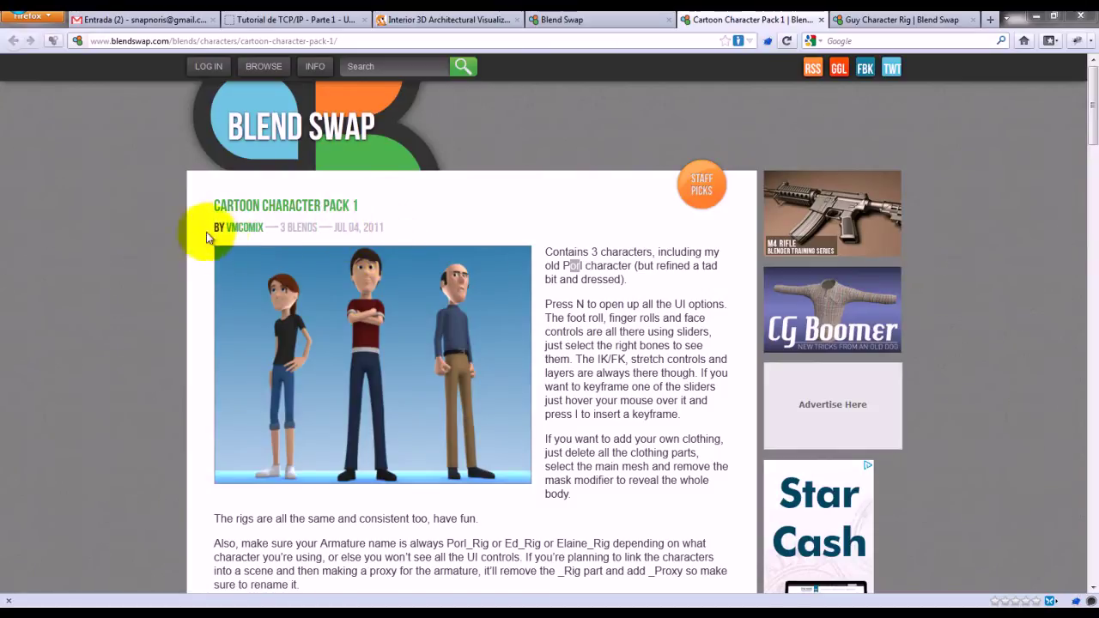
Compare the Cartoon Character Pack 1 page with the Guy Character Rig page, ending on Guy Character Rig
{"action": "left_click", "coordinate": [884, 19]}
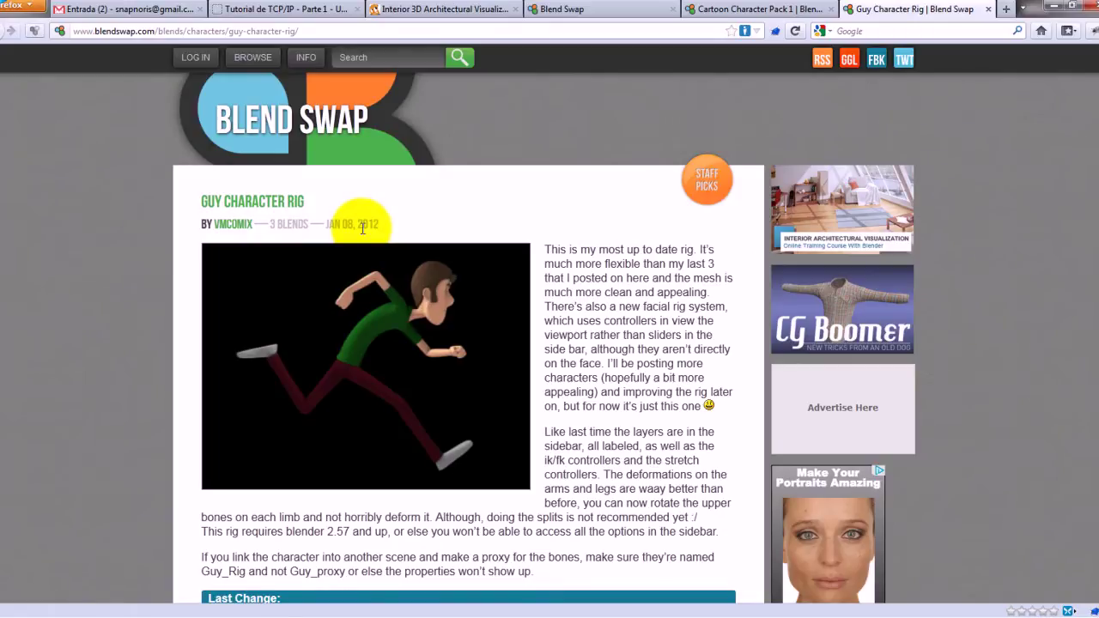
{"action": "left_click", "coordinate": [712, 10]}
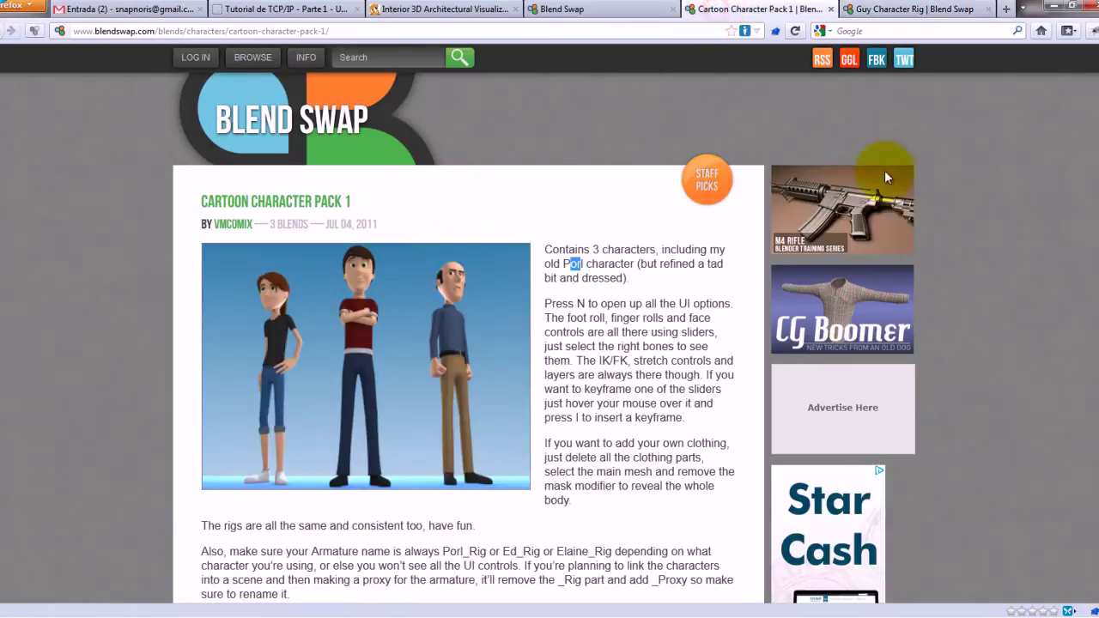
{"action": "left_click", "coordinate": [910, 12]}
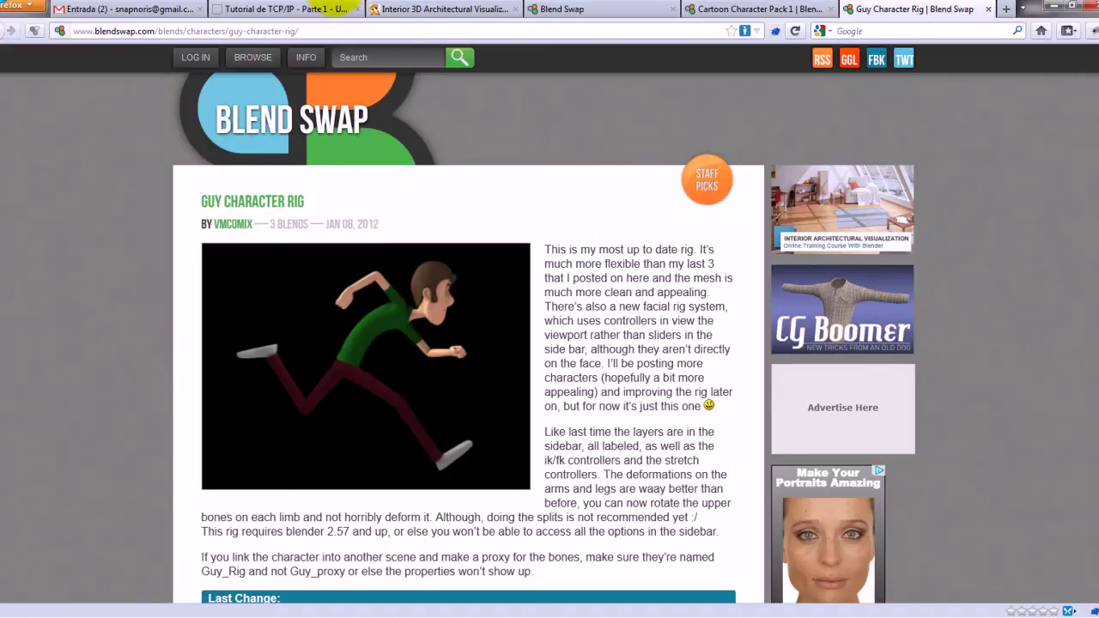
Open Guy.blend from Blender's recent files
{"action": "left_click", "coordinate": [360, 17]}
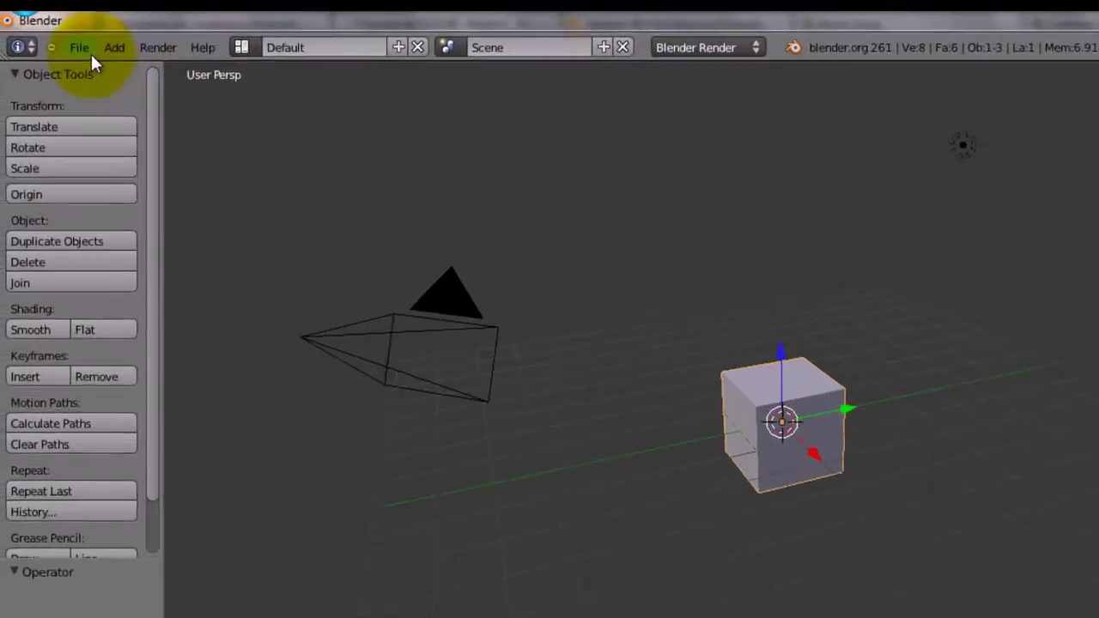
{"action": "left_click", "coordinate": [35, 24]}
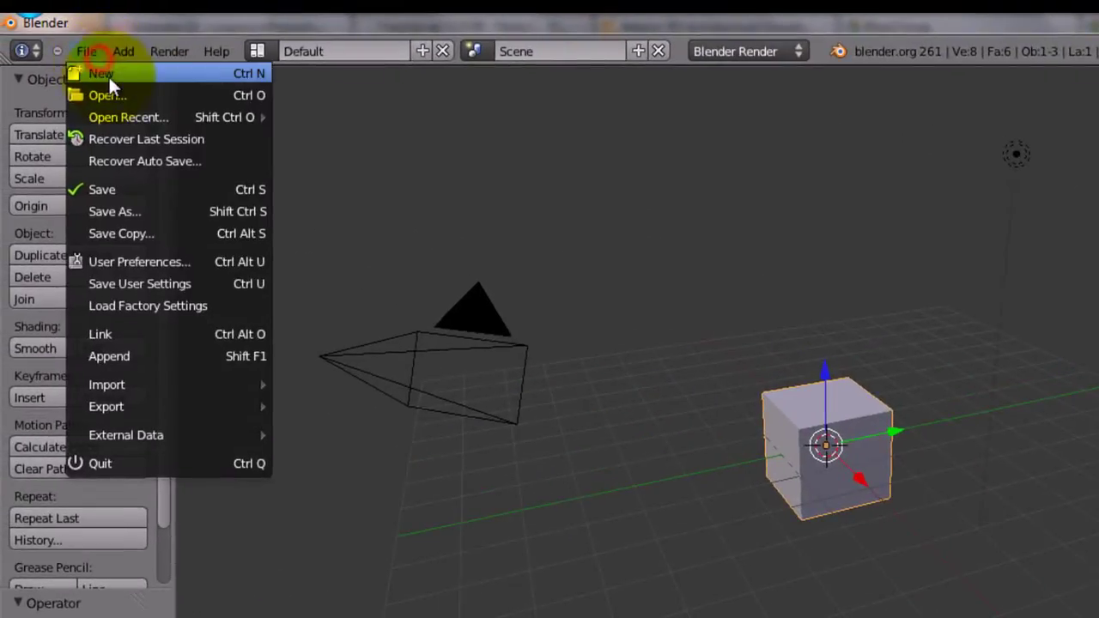
{"action": "mouse_move", "coordinate": [127, 113]}
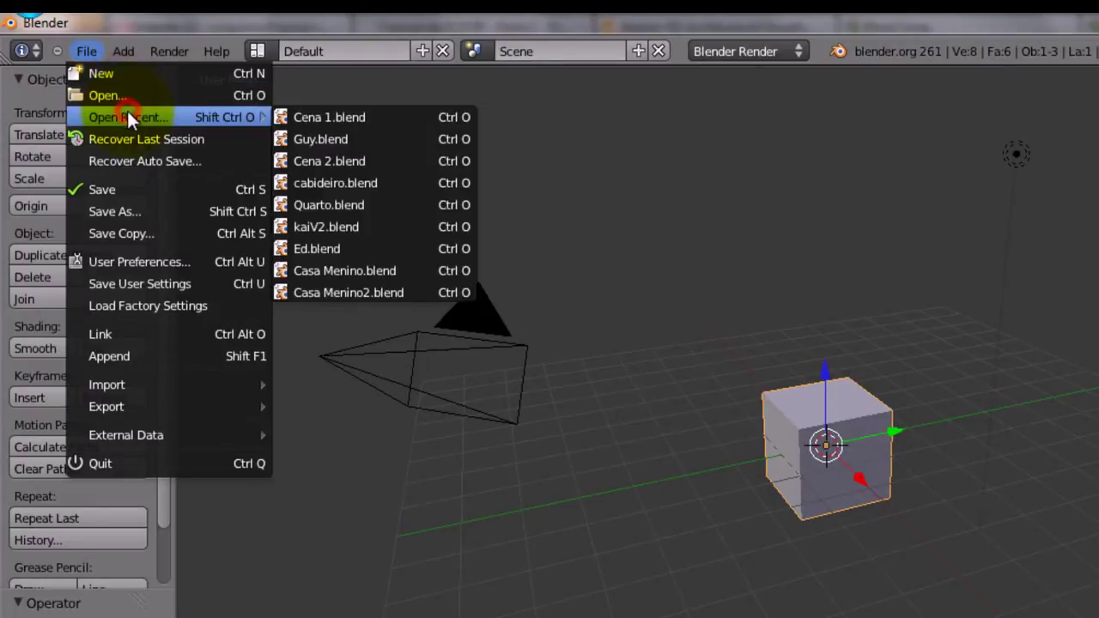
{"action": "left_click", "coordinate": [326, 135]}
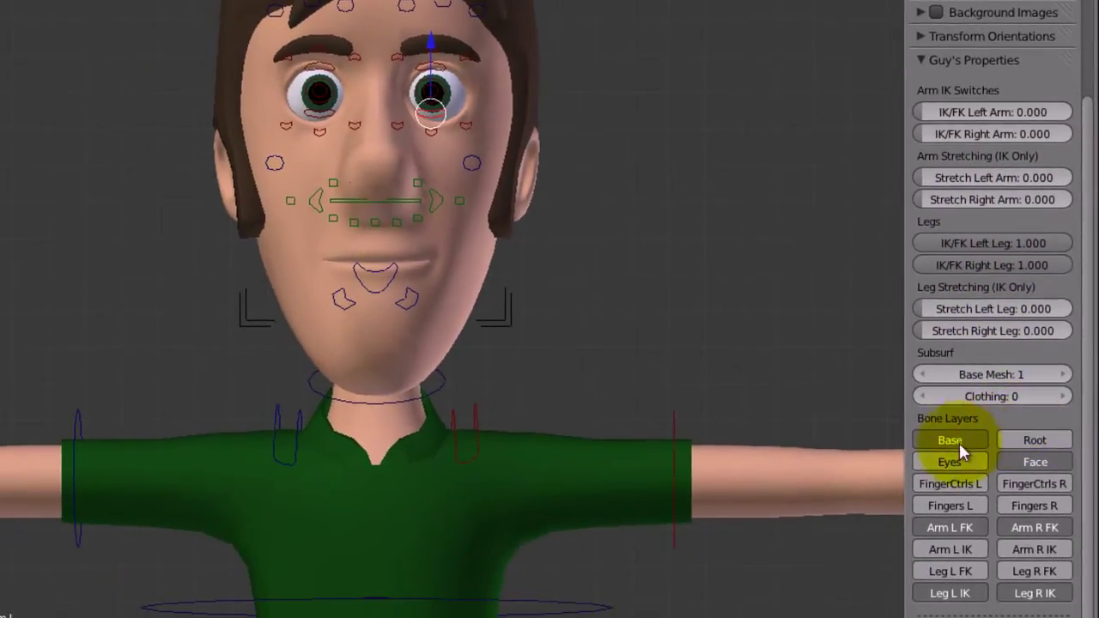
Toggle the Eyes, Face, FingerCtrls and Base bone layers, leaving the Base torso controls visible
{"action": "left_click", "coordinate": [950, 461]}
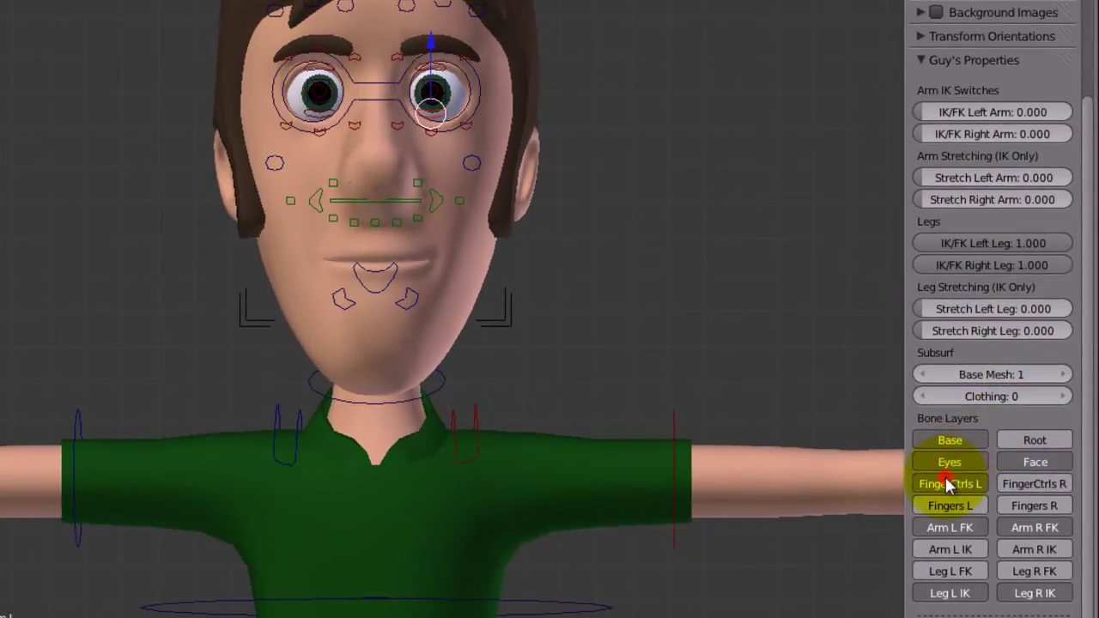
{"action": "left_click", "coordinate": [949, 440]}
{"action": "left_click", "coordinate": [1034, 461]}
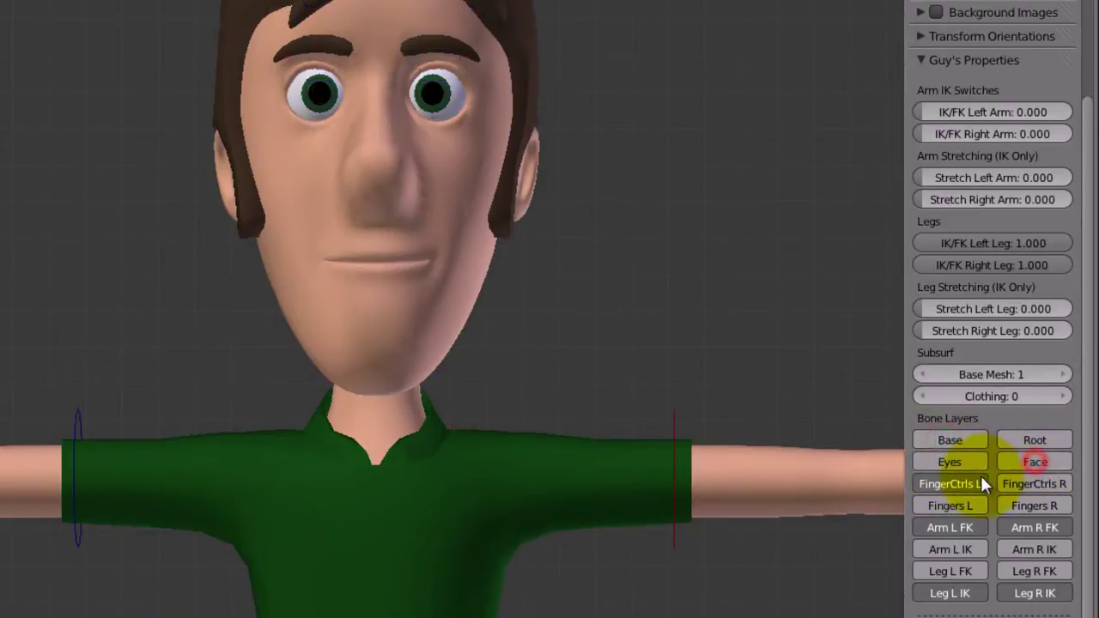
{"action": "left_click", "coordinate": [977, 478]}
{"action": "scroll", "coordinate": [783, 400], "scroll_direction": "down", "scroll_amount": 6}
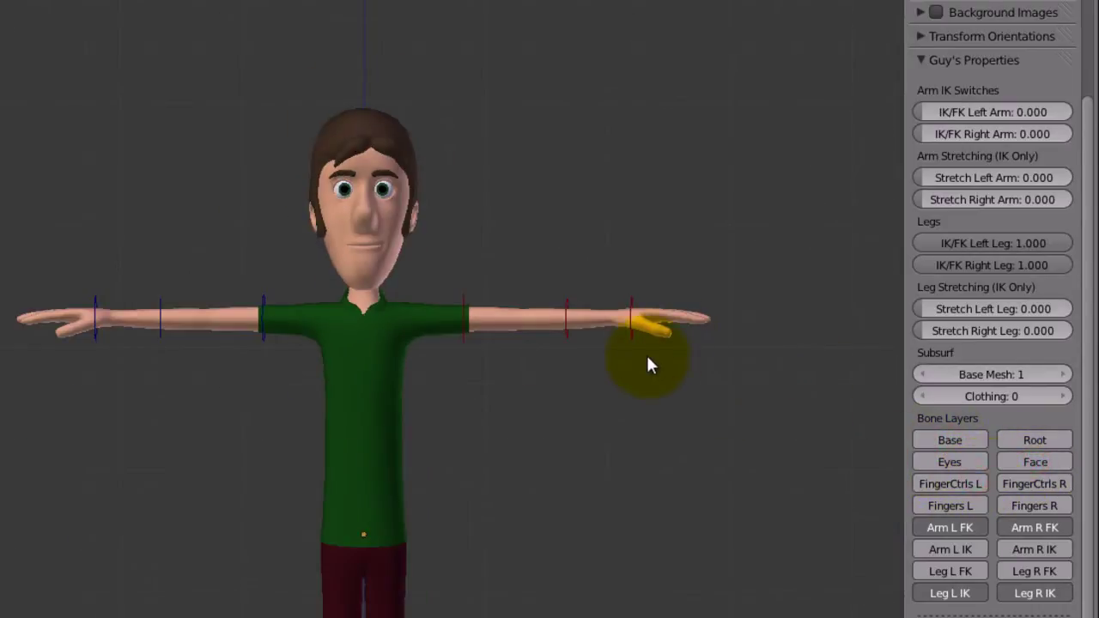
{"action": "middle_click_drag", "start_coordinate": [649, 336], "coordinate": [645, 207], "text": "shift"}
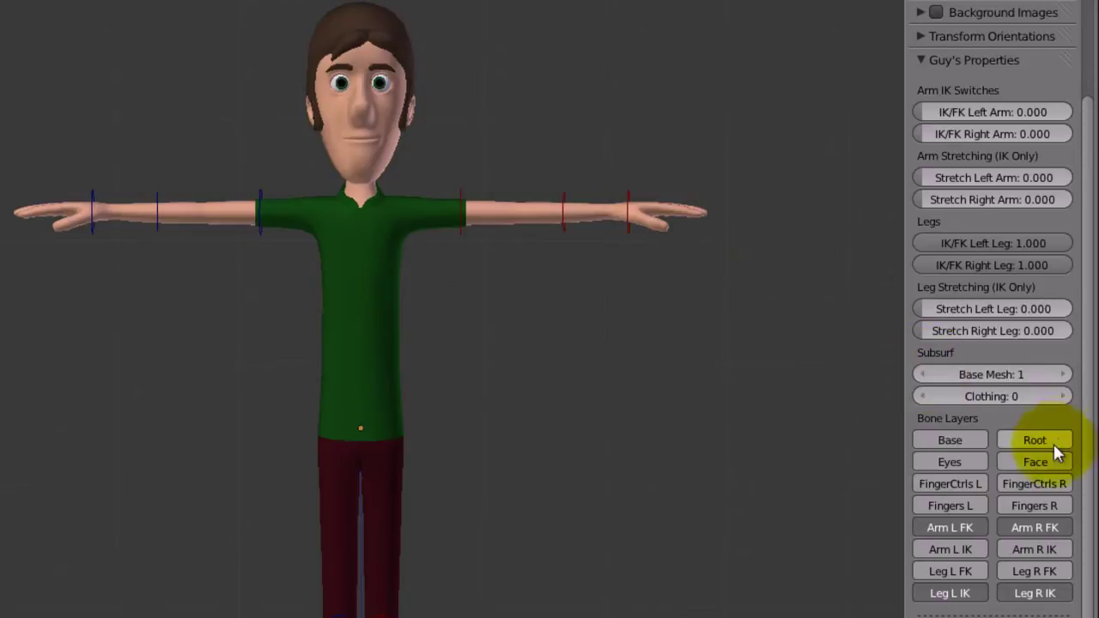
{"action": "left_click", "coordinate": [925, 441]}
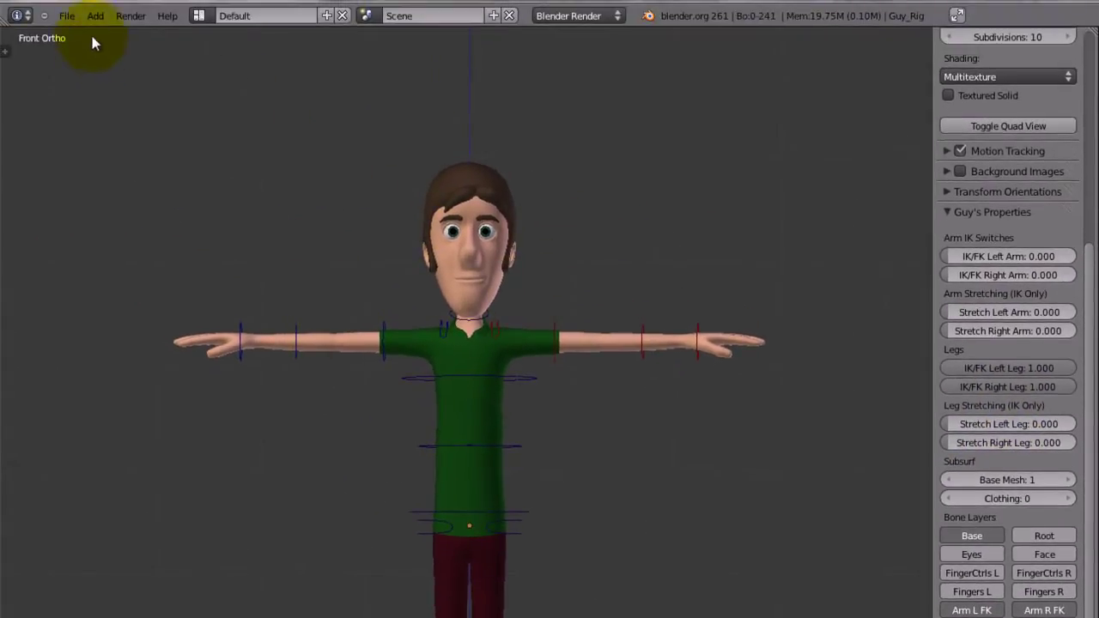
Start a new default scene and delete the default cube
{"action": "left_click", "coordinate": [67, 15]}
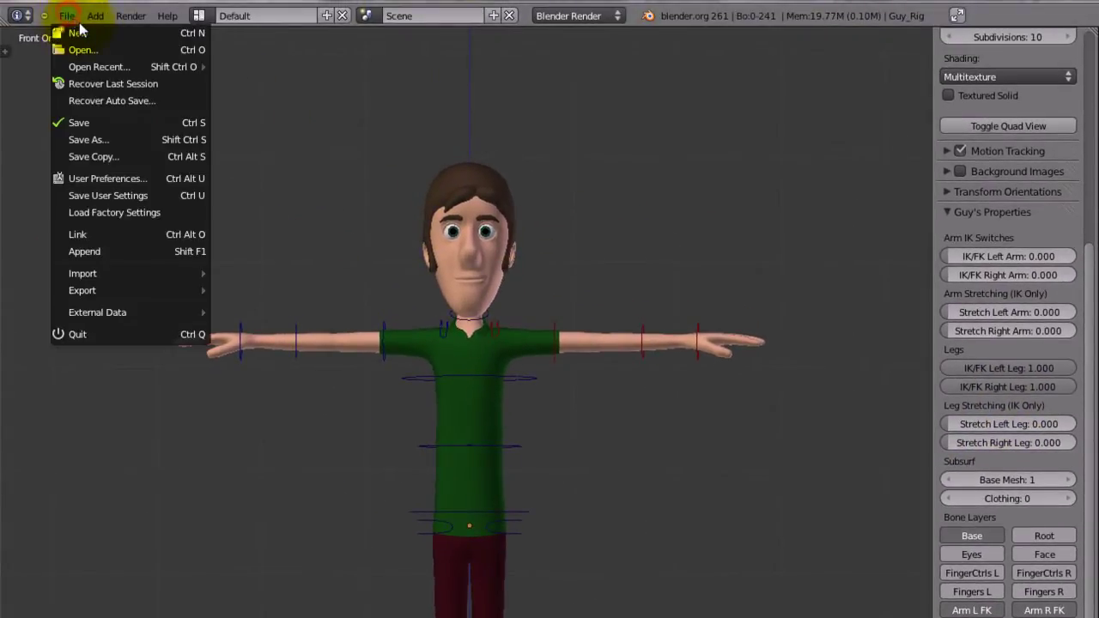
{"action": "left_click", "coordinate": [86, 32]}
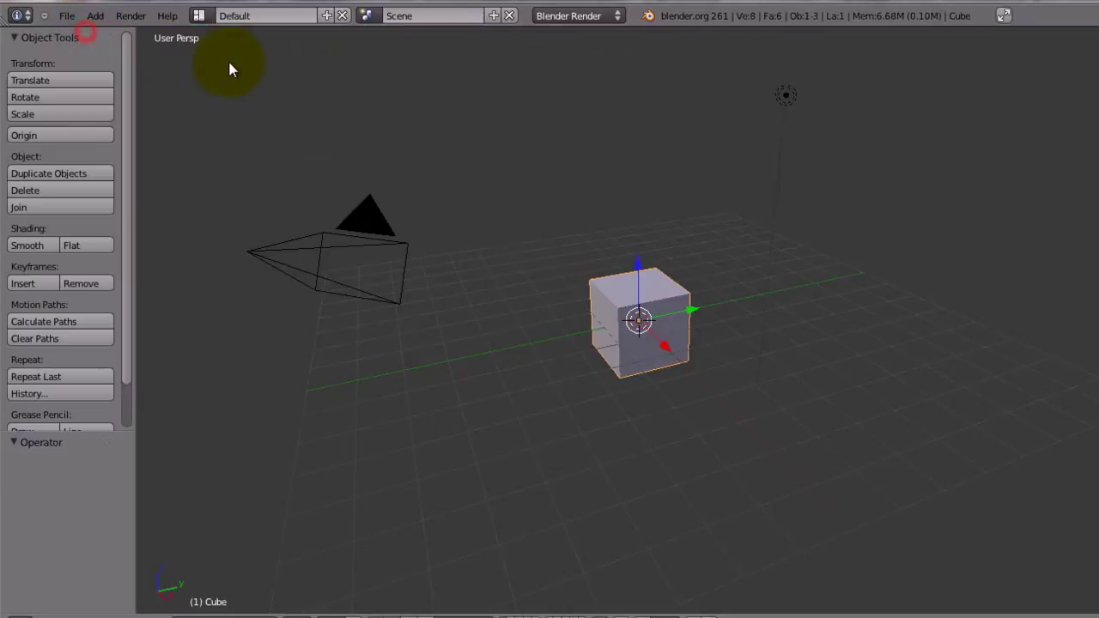
{"action": "key", "text": "x"}
{"action": "left_click", "coordinate": [661, 314]}
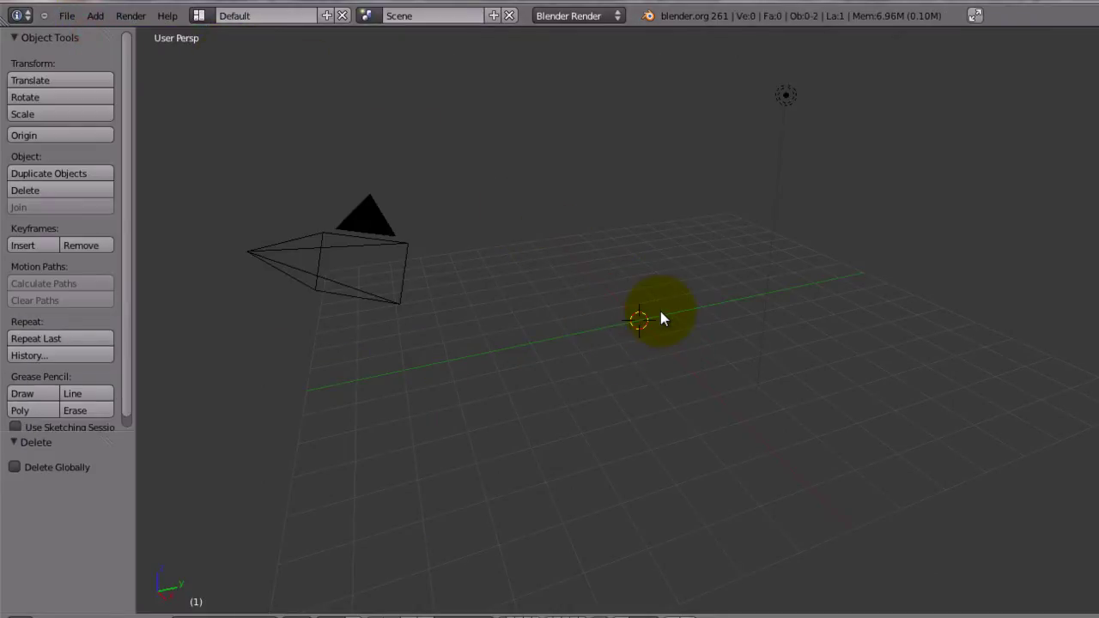
Append every object from Guy.blend's Object folder into the scene
{"action": "left_click", "coordinate": [67, 15]}
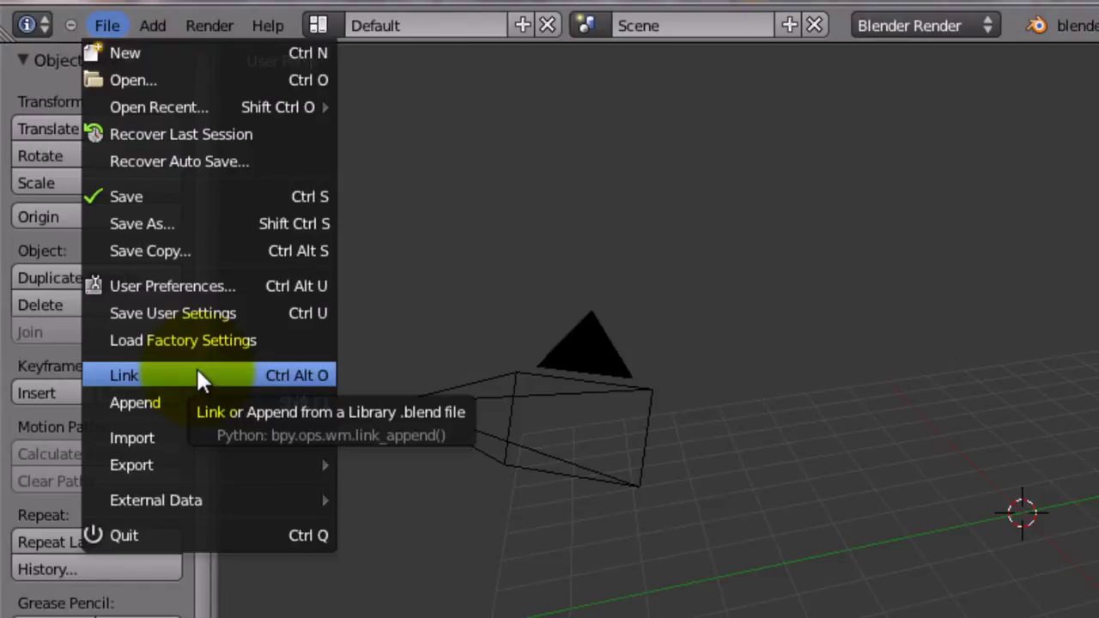
{"action": "left_click", "coordinate": [144, 403]}
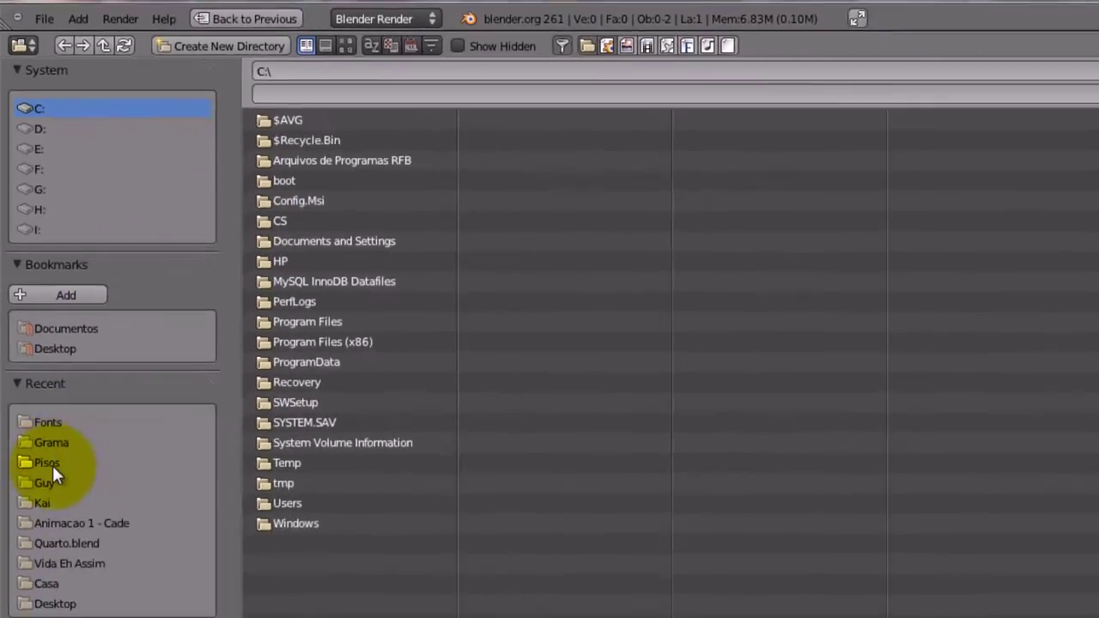
{"action": "left_click", "coordinate": [43, 466]}
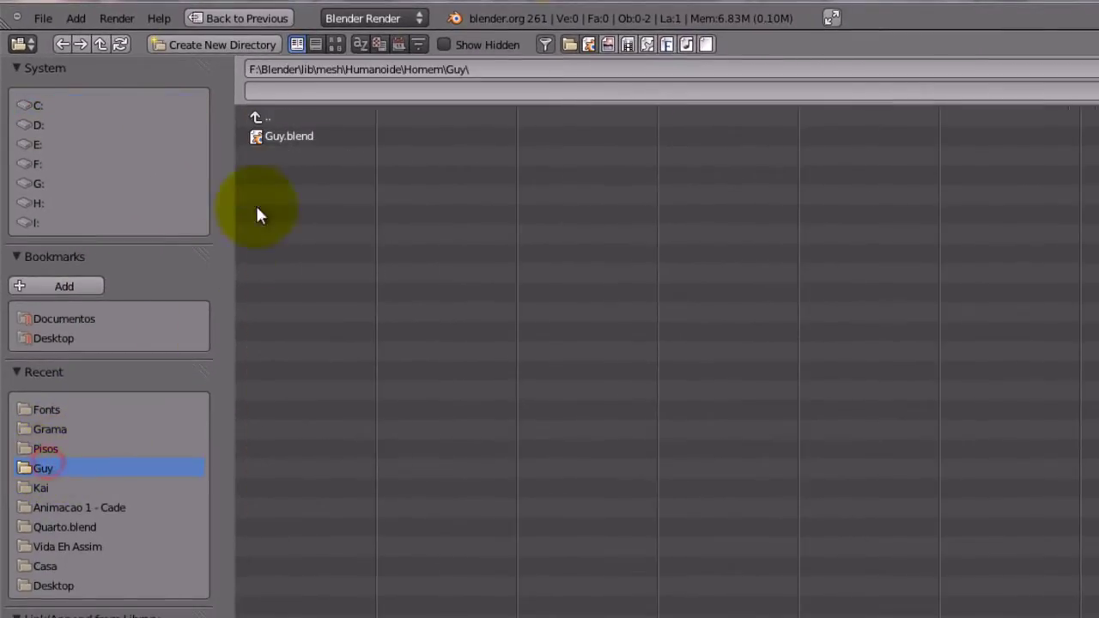
{"action": "left_click", "coordinate": [291, 138]}
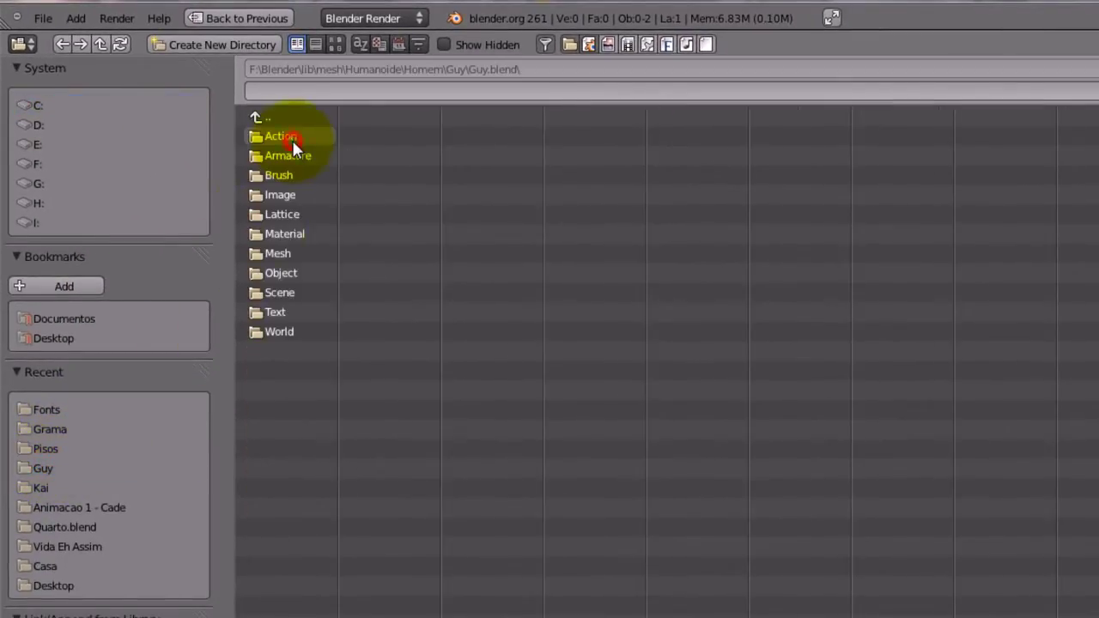
{"action": "left_click", "coordinate": [282, 277]}
{"action": "key", "text": "a"}
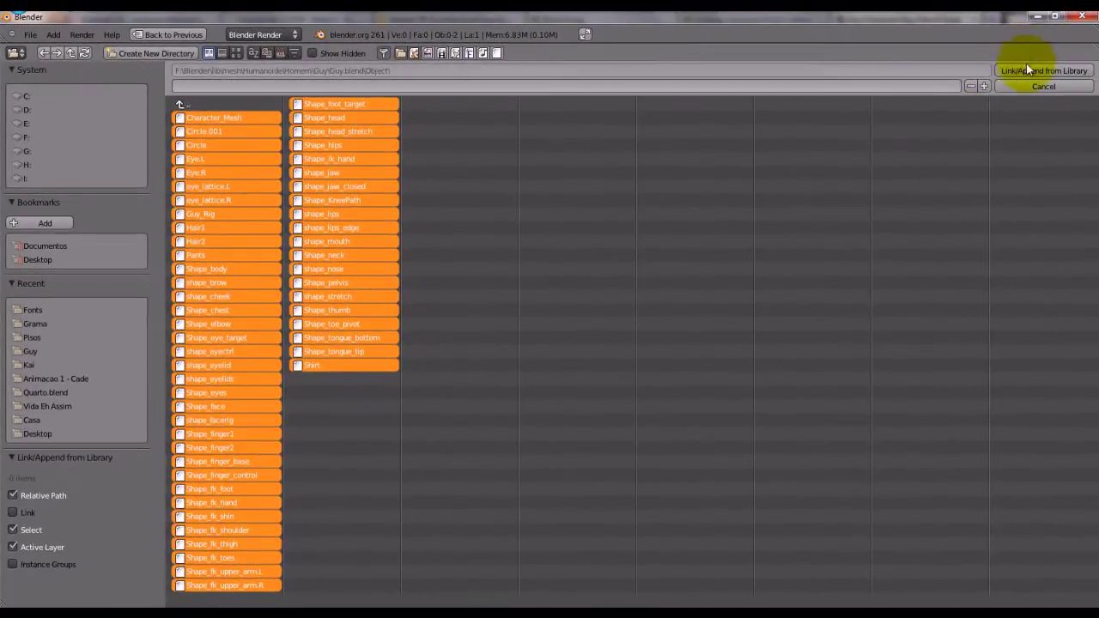
{"action": "left_click", "coordinate": [1026, 72]}
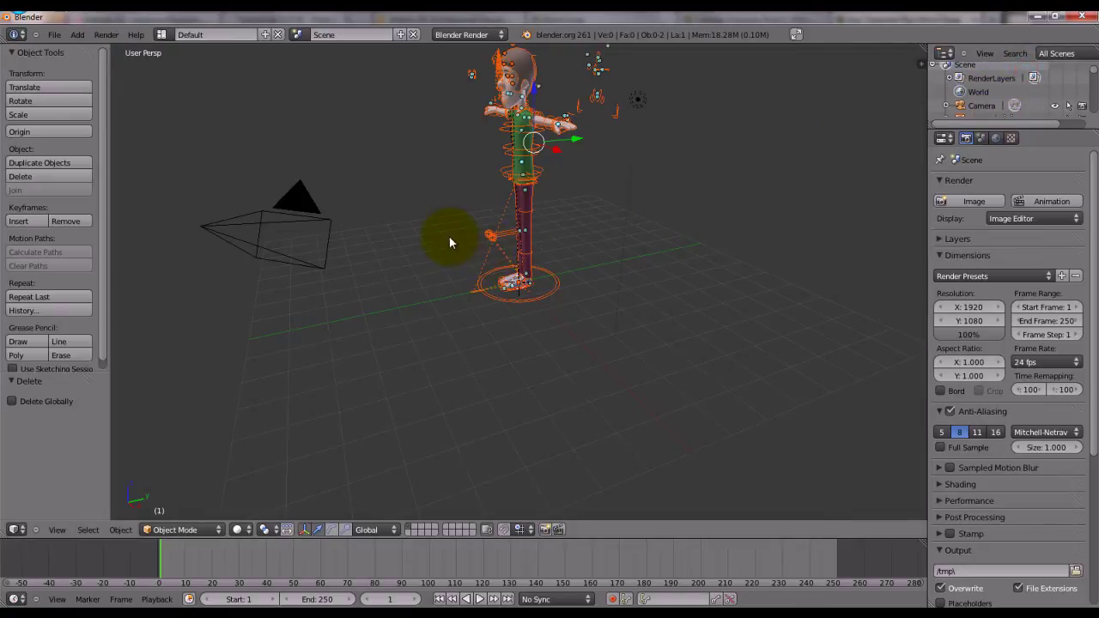
Frame the appended character in the view and select the Guy_Rig armature
{"action": "middle_click_drag", "start_coordinate": [449, 236], "coordinate": [554, 230]}
{"action": "middle_click_drag", "start_coordinate": [561, 184], "coordinate": [523, 290], "text": "shift"}
{"action": "scroll", "coordinate": [554, 298], "scroll_direction": "up", "scroll_amount": 2}
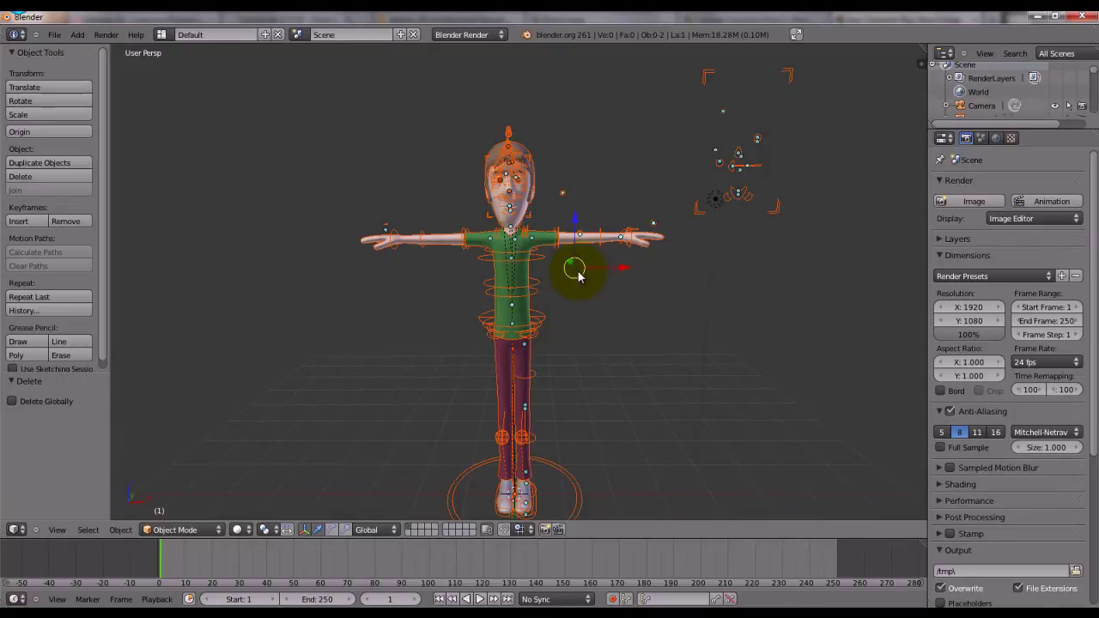
{"action": "key", "text": "a"}
{"action": "middle_click_drag", "start_coordinate": [577, 275], "coordinate": [475, 279]}
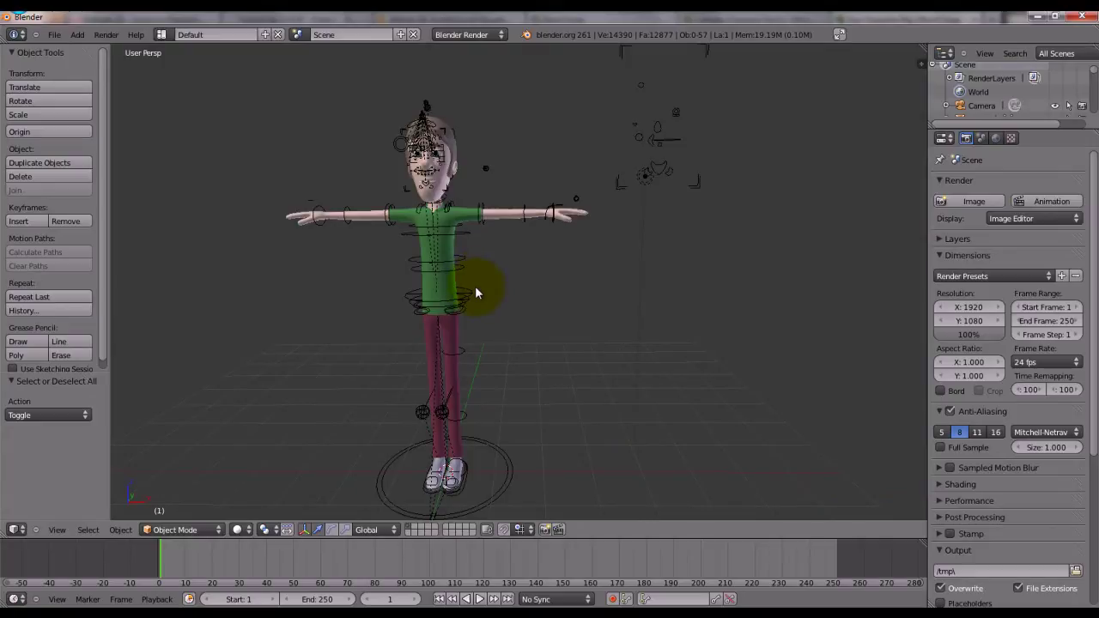
{"action": "scroll", "coordinate": [474, 286], "scroll_direction": "up", "scroll_amount": 5}
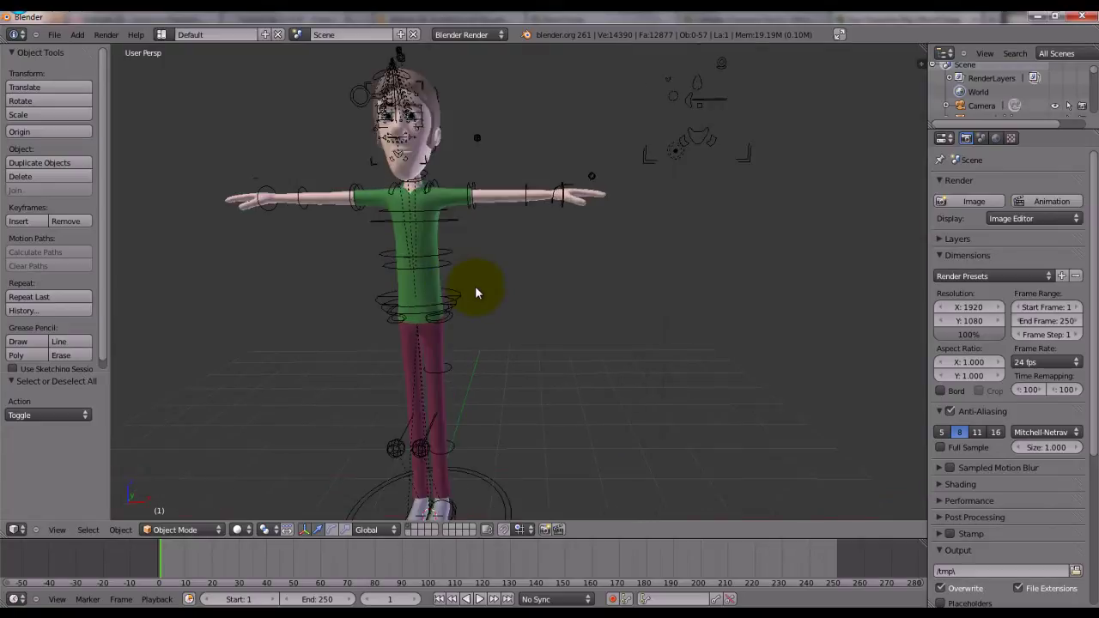
{"action": "right_click", "coordinate": [441, 312]}
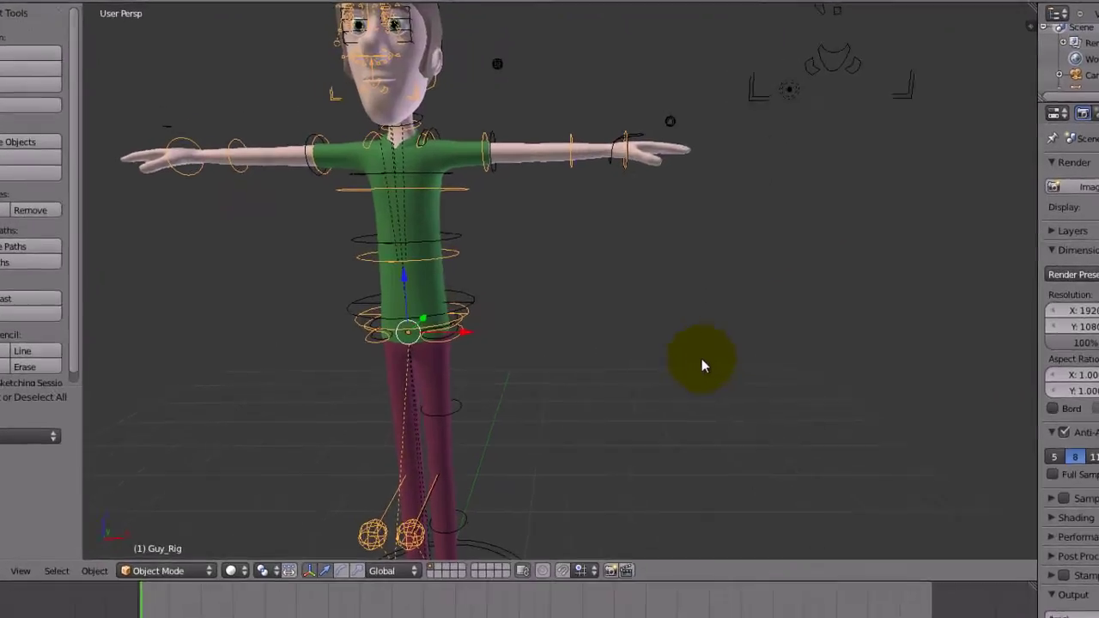
{"action": "middle_click_drag", "start_coordinate": [184, 369], "coordinate": [224, 352]}
{"action": "middle_click_drag", "start_coordinate": [513, 370], "coordinate": [471, 373]}
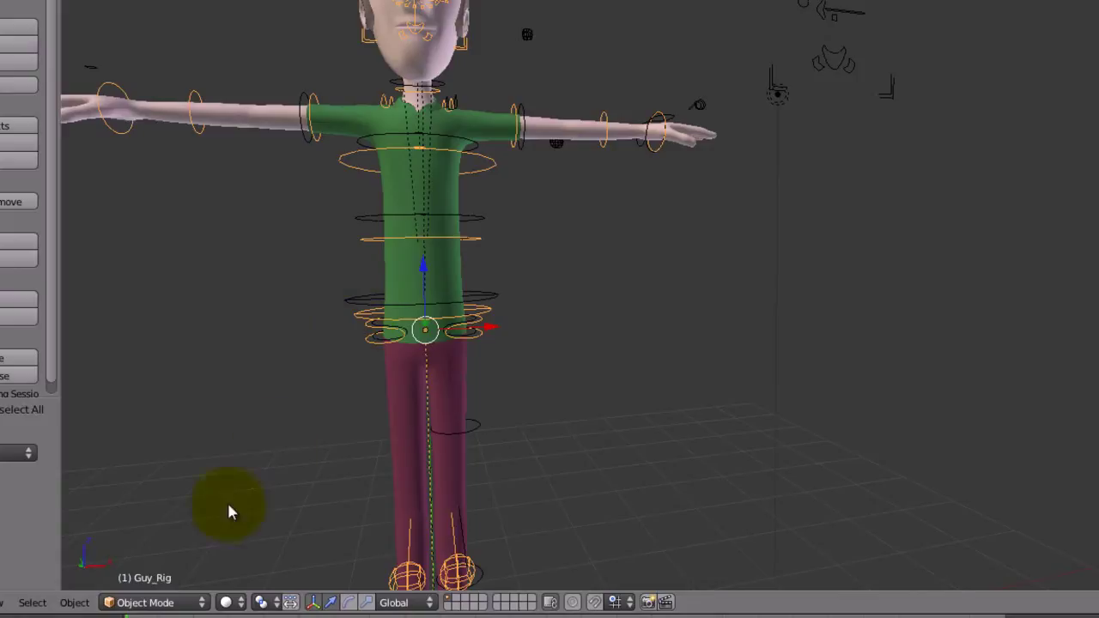
Put Guy_Rig in Pose Mode, review Guy's Properties in the side panel, and start Save As
{"action": "left_click", "coordinate": [175, 606]}
{"action": "left_click", "coordinate": [206, 543]}
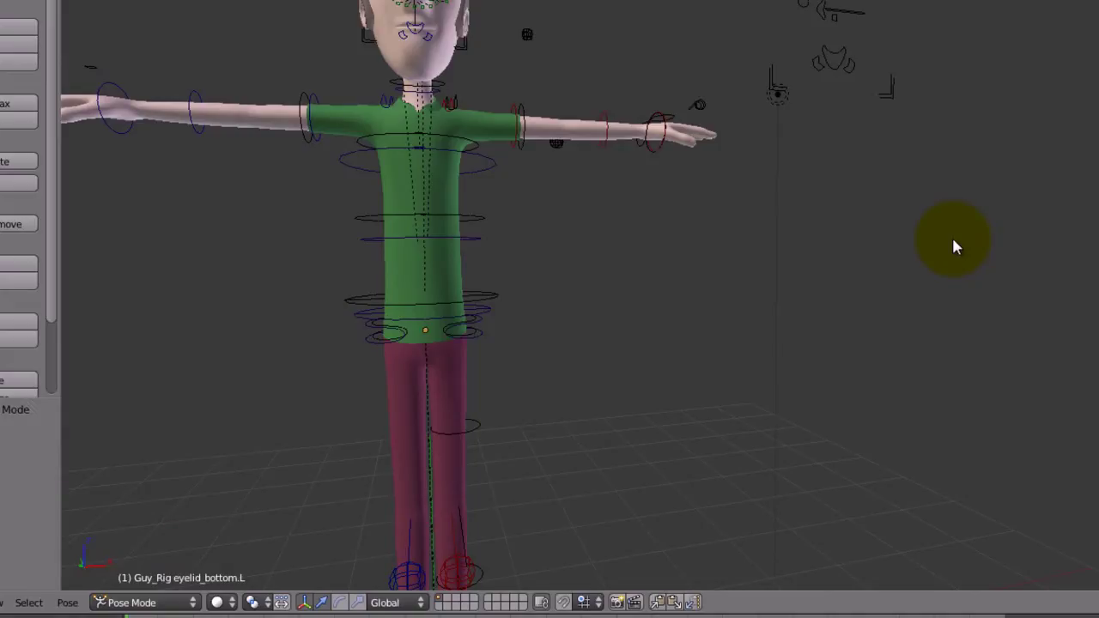
{"action": "key", "text": "n"}
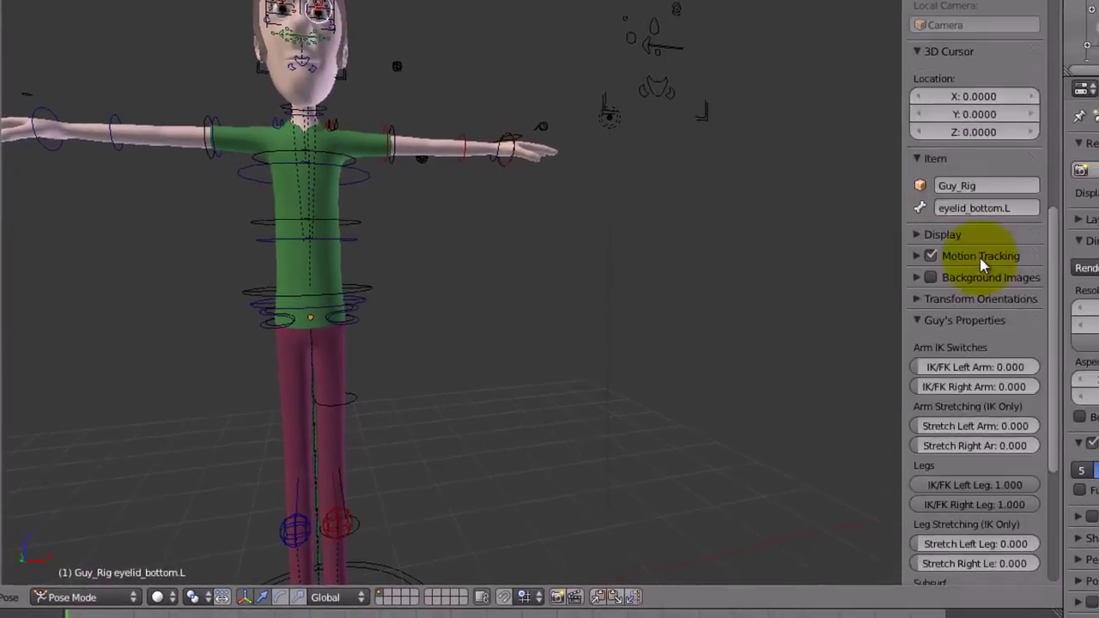
{"action": "scroll", "coordinate": [981, 262], "scroll_direction": "down", "scroll_amount": 6}
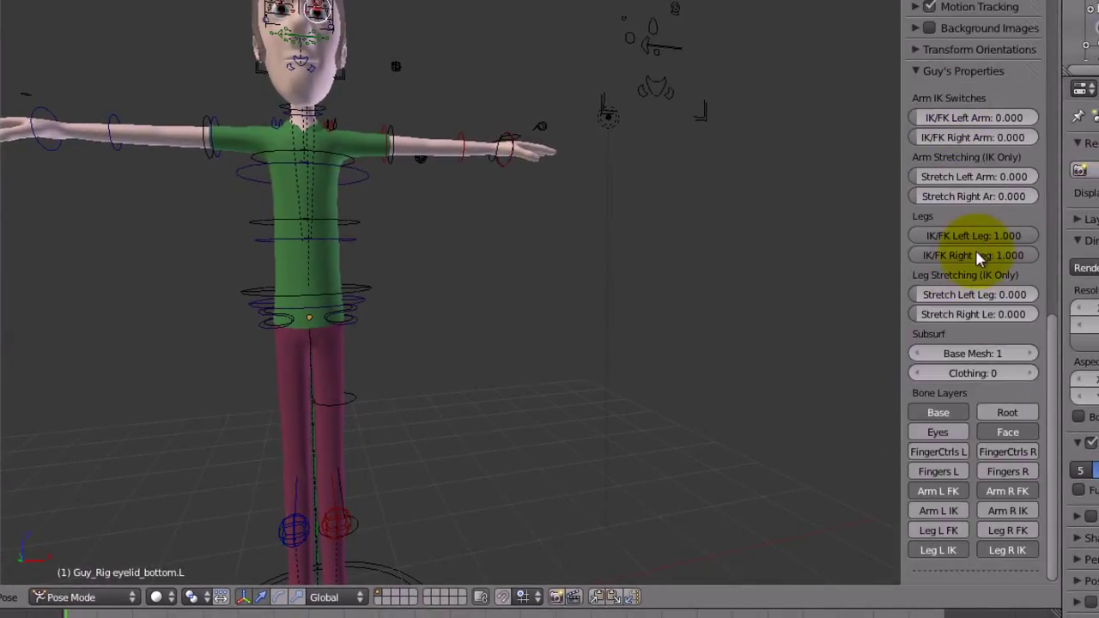
{"action": "scroll", "coordinate": [979, 260], "scroll_direction": "up", "scroll_amount": 3}
{"action": "scroll", "coordinate": [953, 254], "scroll_direction": "down", "scroll_amount": 3}
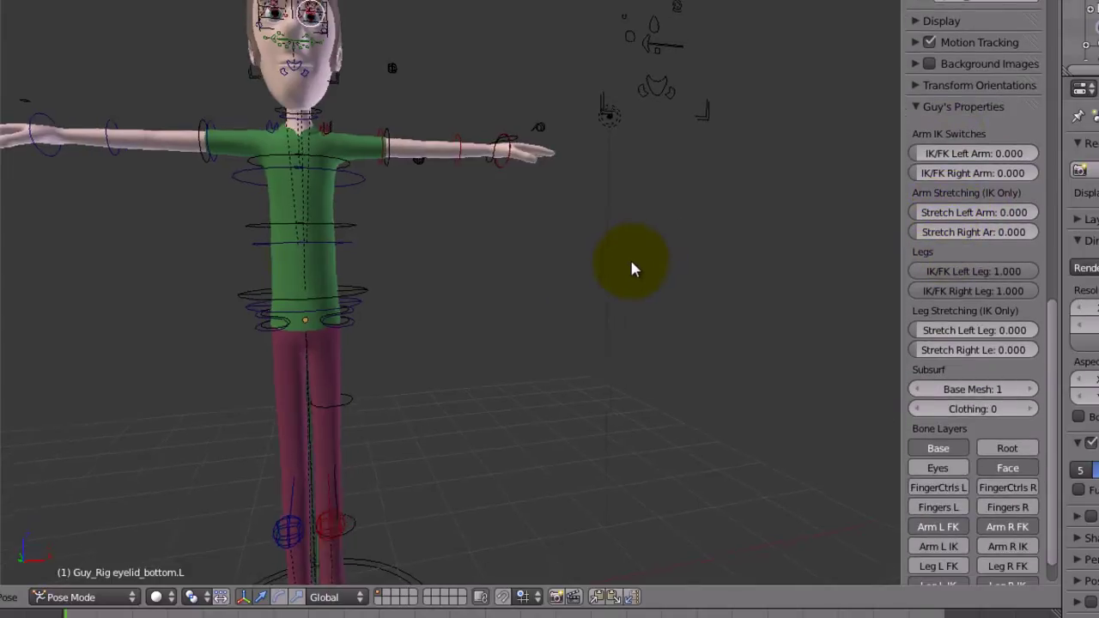
{"action": "key", "text": "ctrl+o"}
Save the file as guy2.blend
{"action": "left_click", "coordinate": [288, 84]}
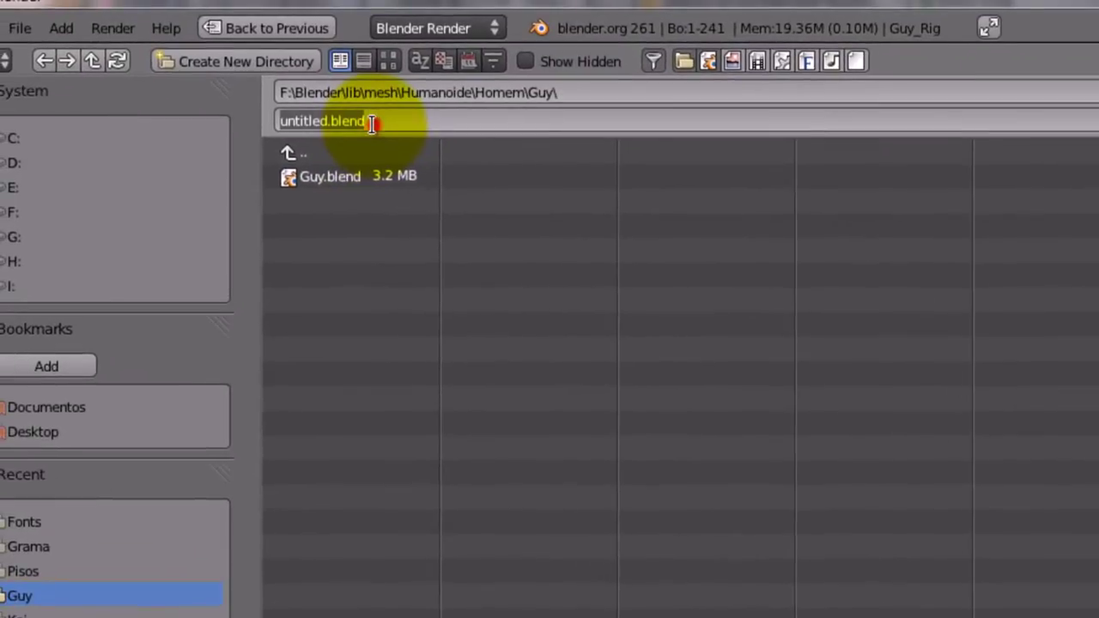
{"action": "type", "text": "guy2"}
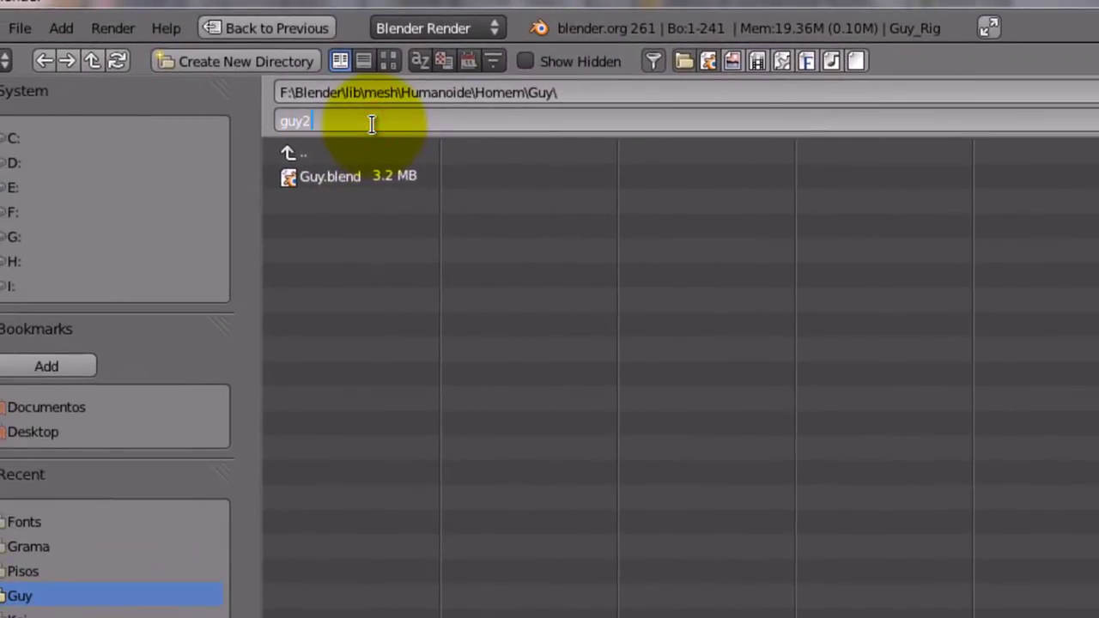
{"action": "key", "text": "Return"}
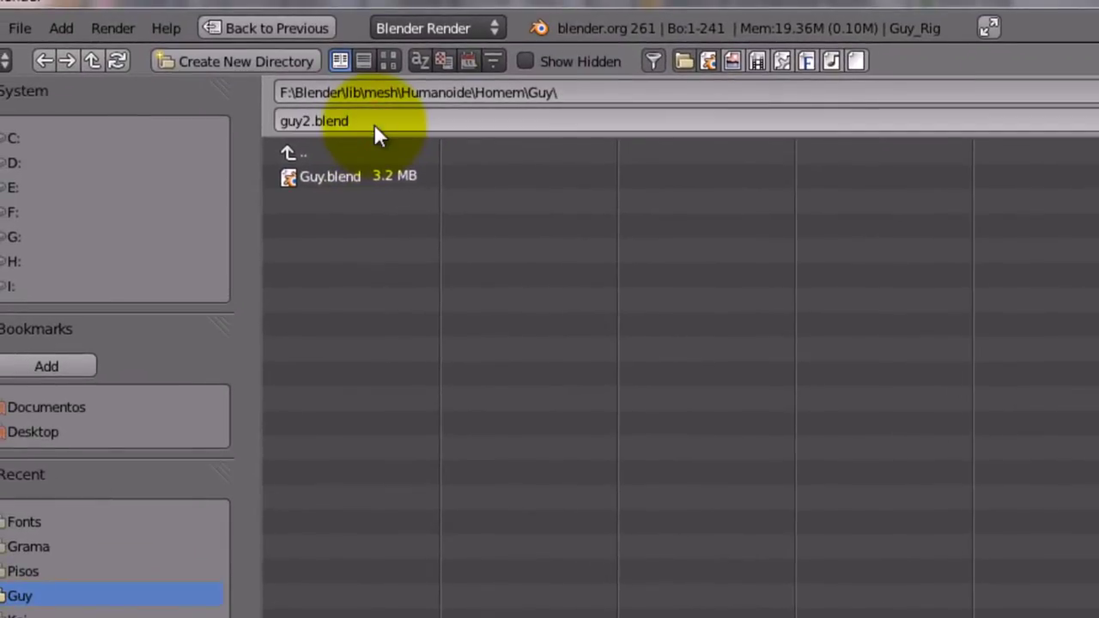
{"action": "key", "text": "Return"}
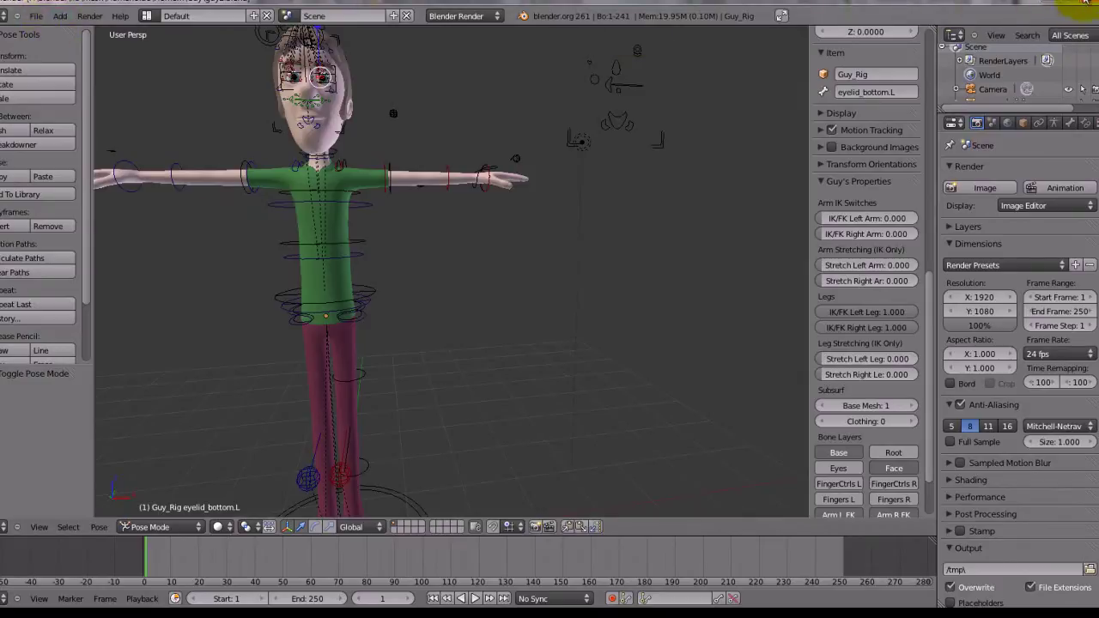
Restart Blender, reopen guy2.blend from recent files, and select the pelvis bone
{"action": "left_click", "coordinate": [1085, 7]}
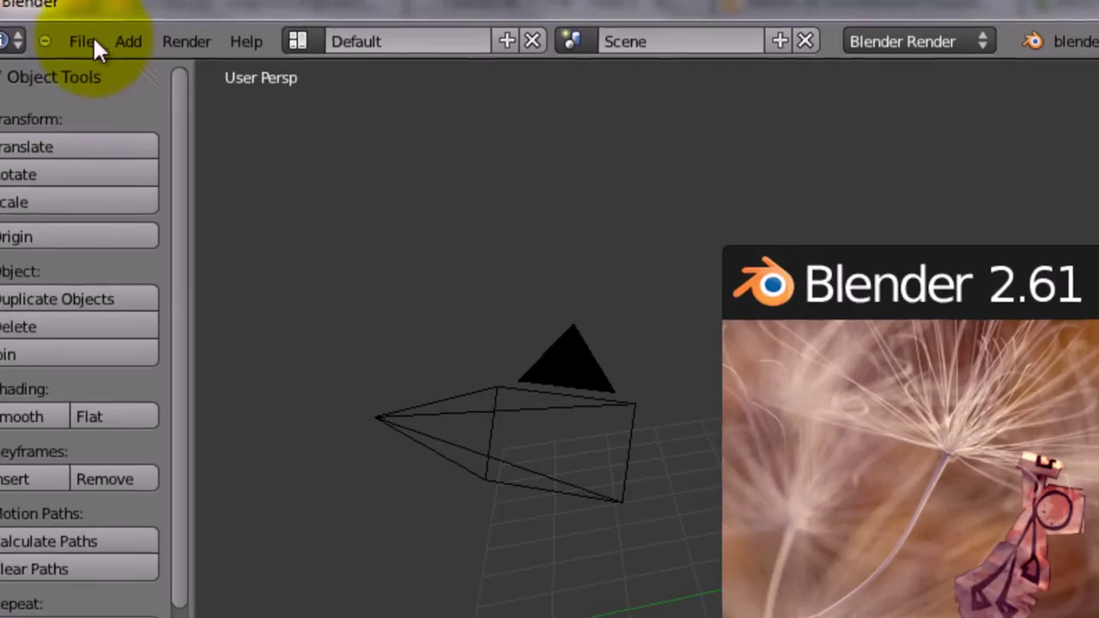
{"action": "left_click", "coordinate": [93, 35]}
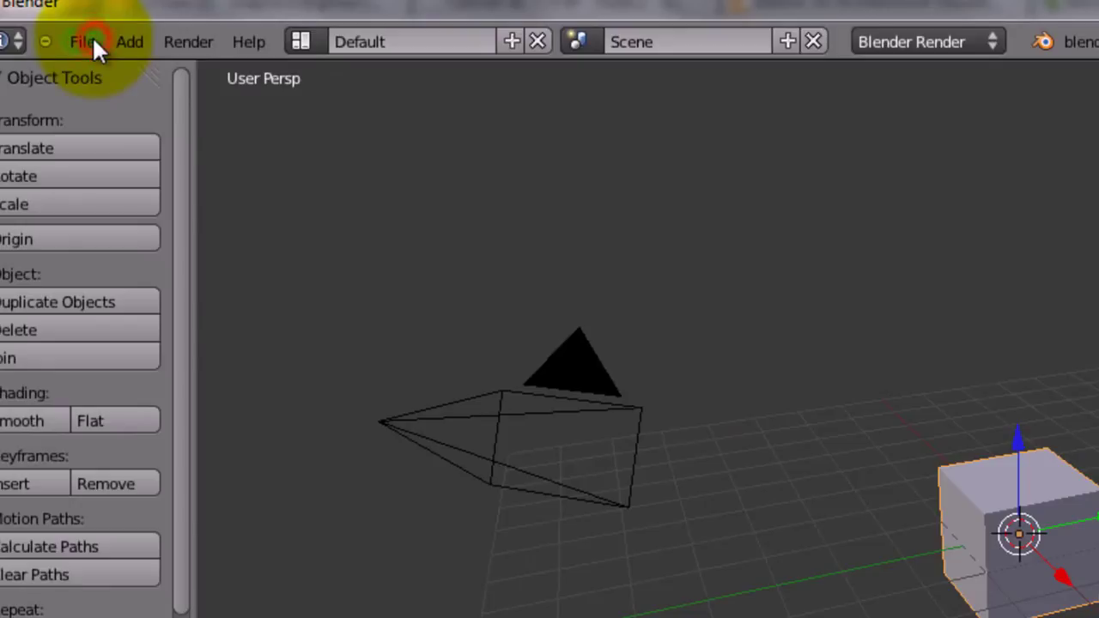
{"action": "left_click", "coordinate": [92, 35]}
{"action": "mouse_move", "coordinate": [125, 125]}
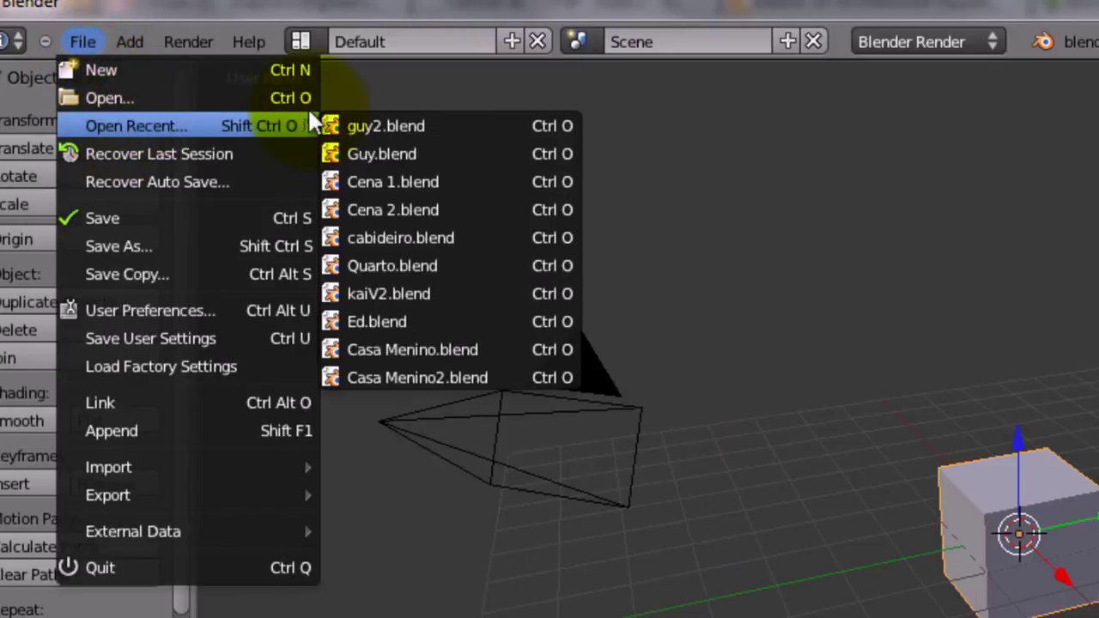
{"action": "left_click", "coordinate": [375, 126]}
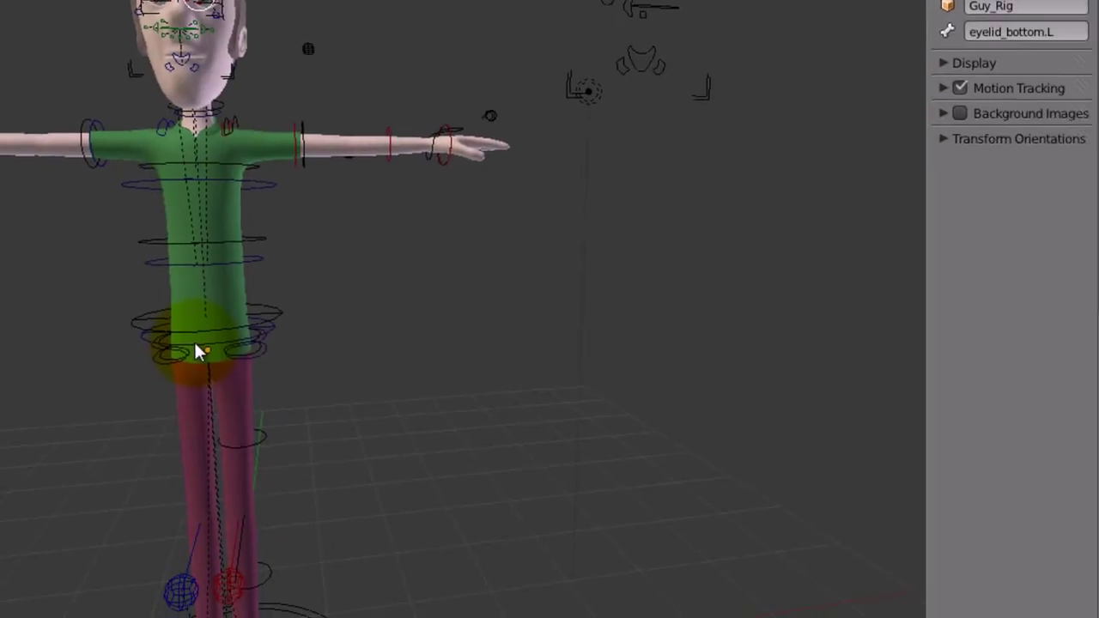
{"action": "right_click", "coordinate": [196, 347]}
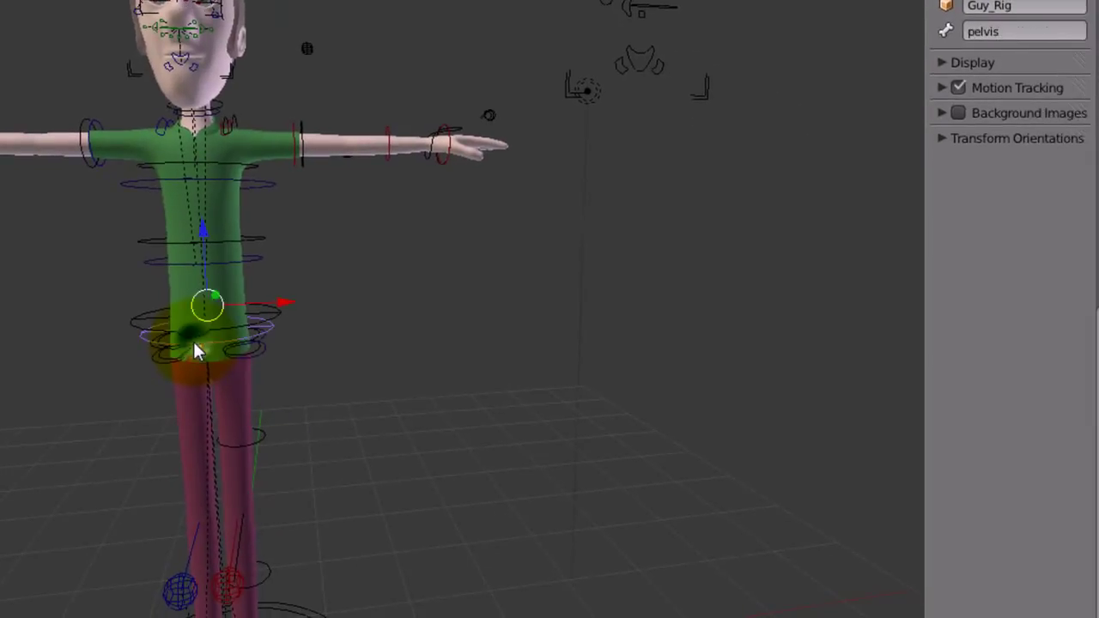
Widen the side panel, zoom on the left hand, and rotate fk_hand.L down at the wrist
{"action": "scroll", "coordinate": [939, 248], "scroll_direction": "up", "scroll_amount": 10}
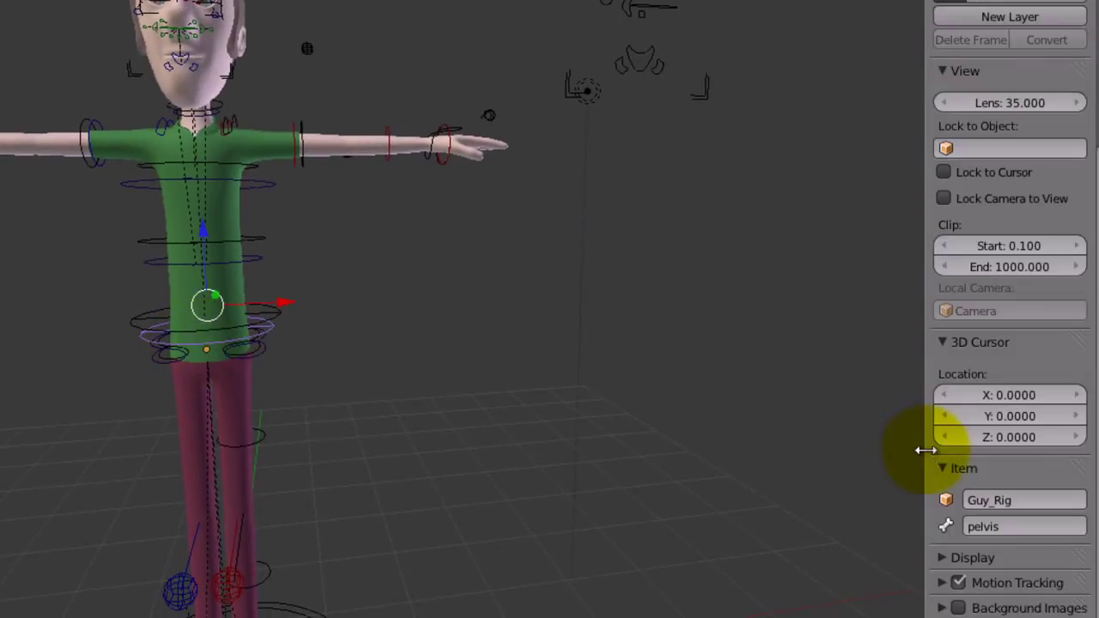
{"action": "left_click_drag", "start_coordinate": [926, 448], "coordinate": [905, 449]}
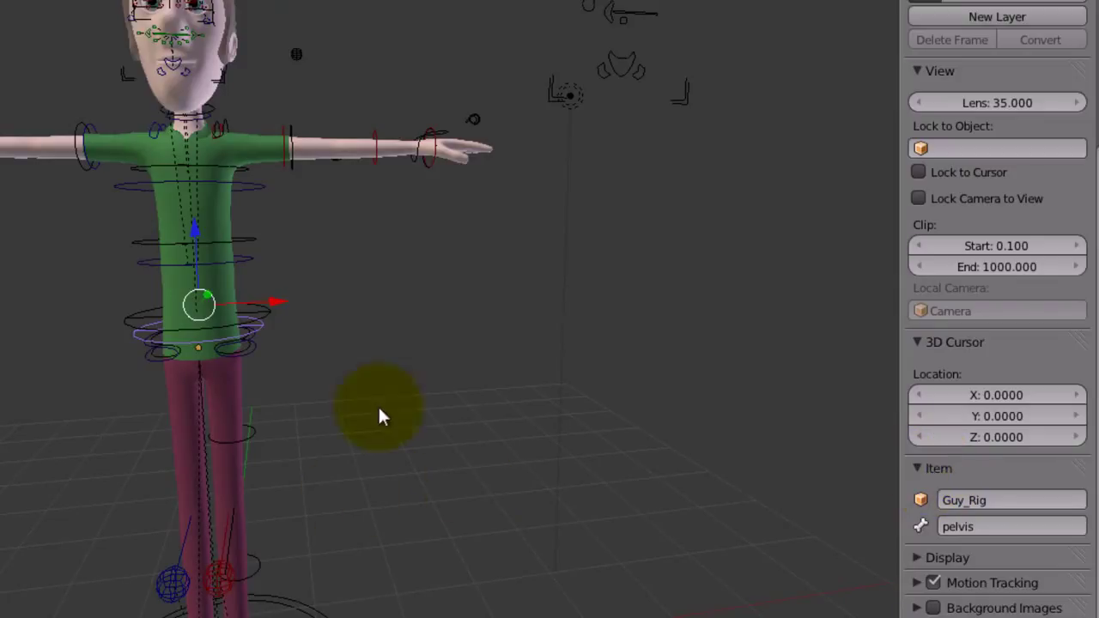
{"action": "scroll", "coordinate": [1028, 495], "scroll_direction": "up", "scroll_amount": 8}
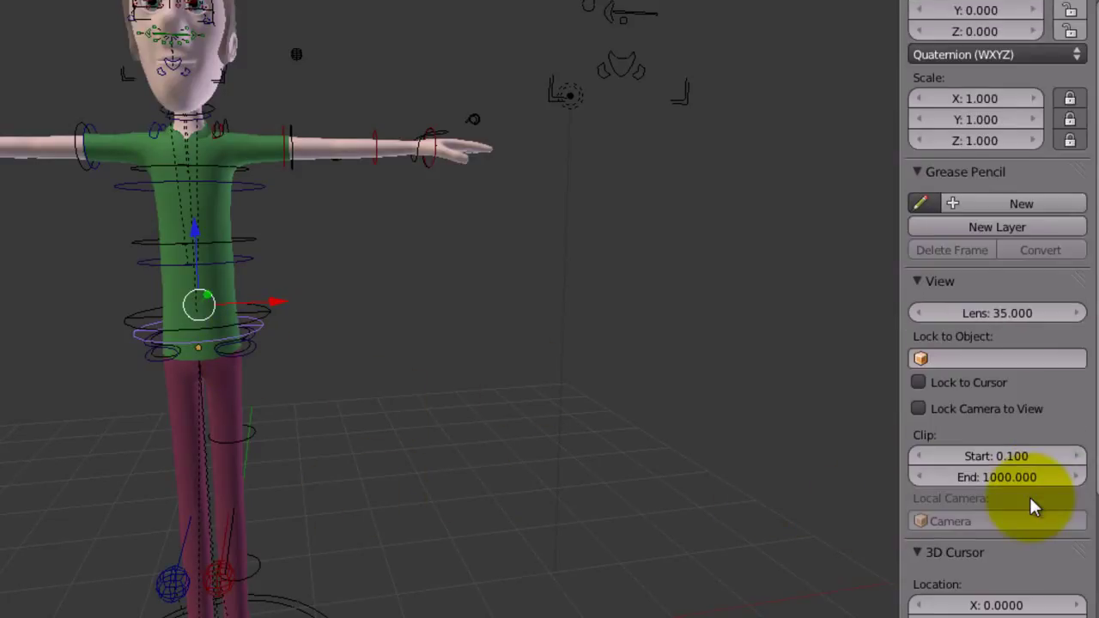
{"action": "scroll", "coordinate": [1028, 506], "scroll_direction": "down", "scroll_amount": 8}
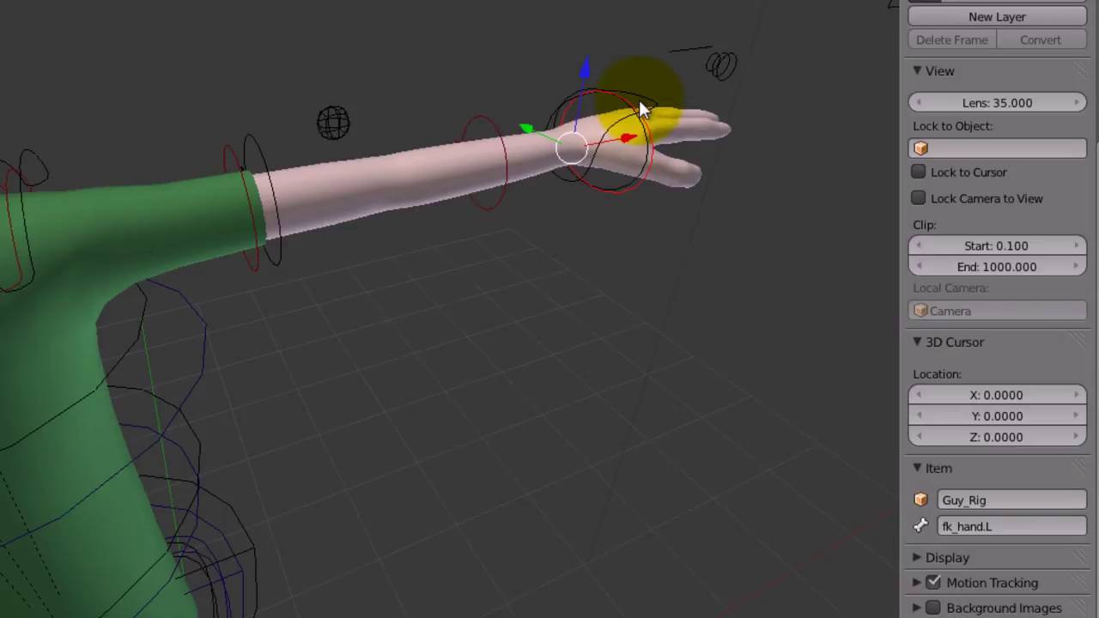
{"action": "left_click", "coordinate": [656, 101]}
{"action": "scroll", "coordinate": [634, 150], "scroll_direction": "up", "scroll_amount": 3}
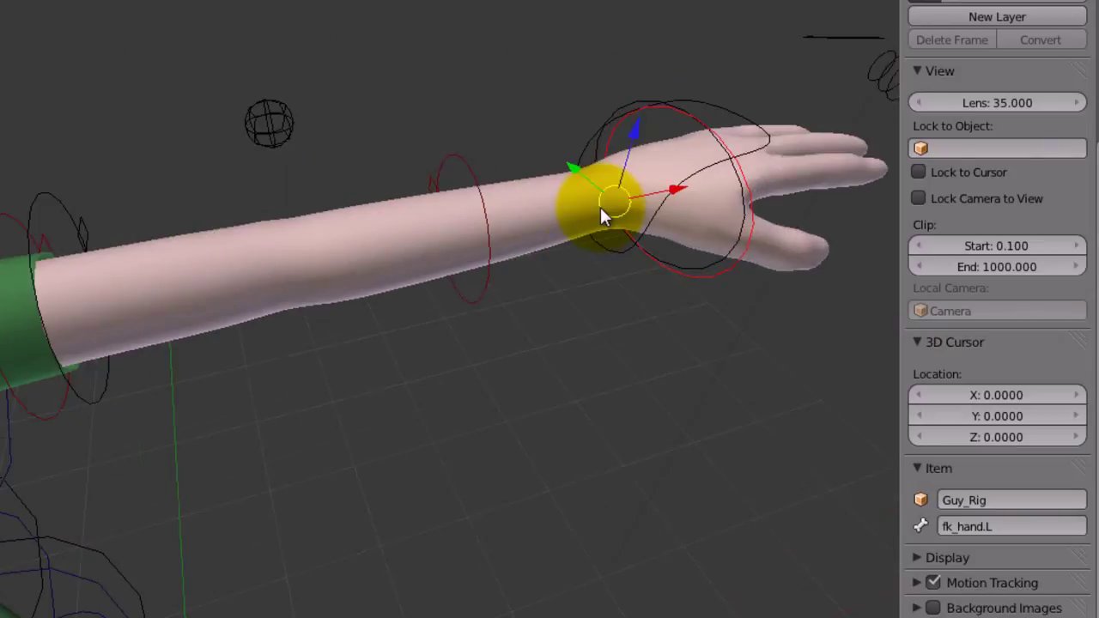
{"action": "left_click_drag", "start_coordinate": [600, 181], "coordinate": [624, 199]}
{"action": "left_click", "coordinate": [625, 199]}
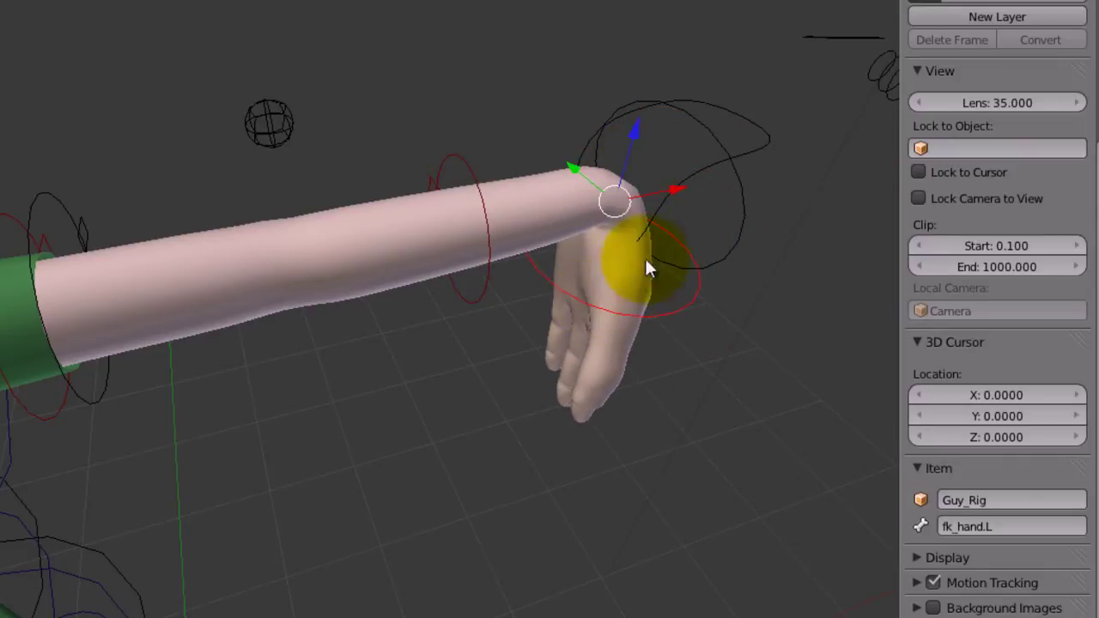
{"action": "key", "text": "r"}
{"action": "left_click", "coordinate": [678, 211]}
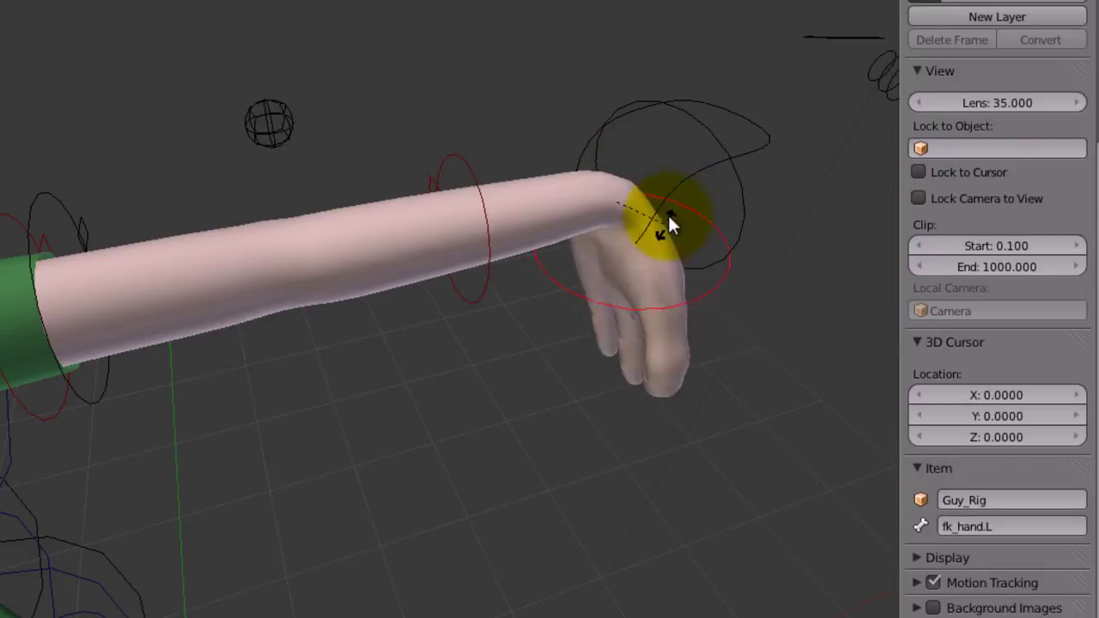
Test rotating the left forearm and moving Shape_ik_hand, cancelling both
{"action": "right_click", "coordinate": [451, 195]}
{"action": "key", "text": "r"}
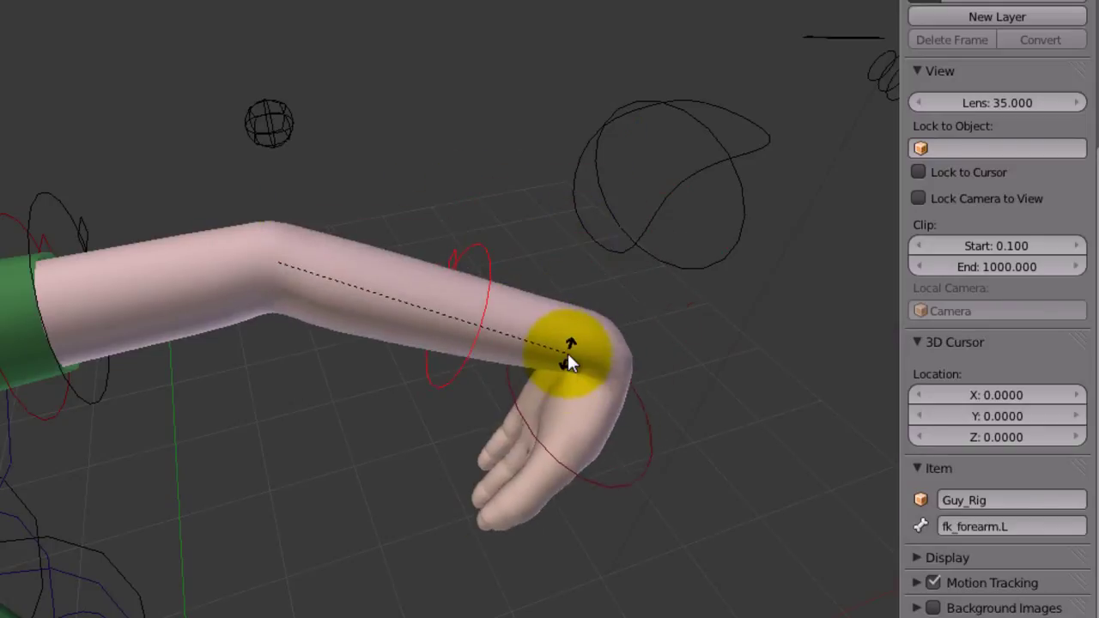
{"action": "right_click", "coordinate": [567, 353]}
{"action": "right_click", "coordinate": [754, 113]}
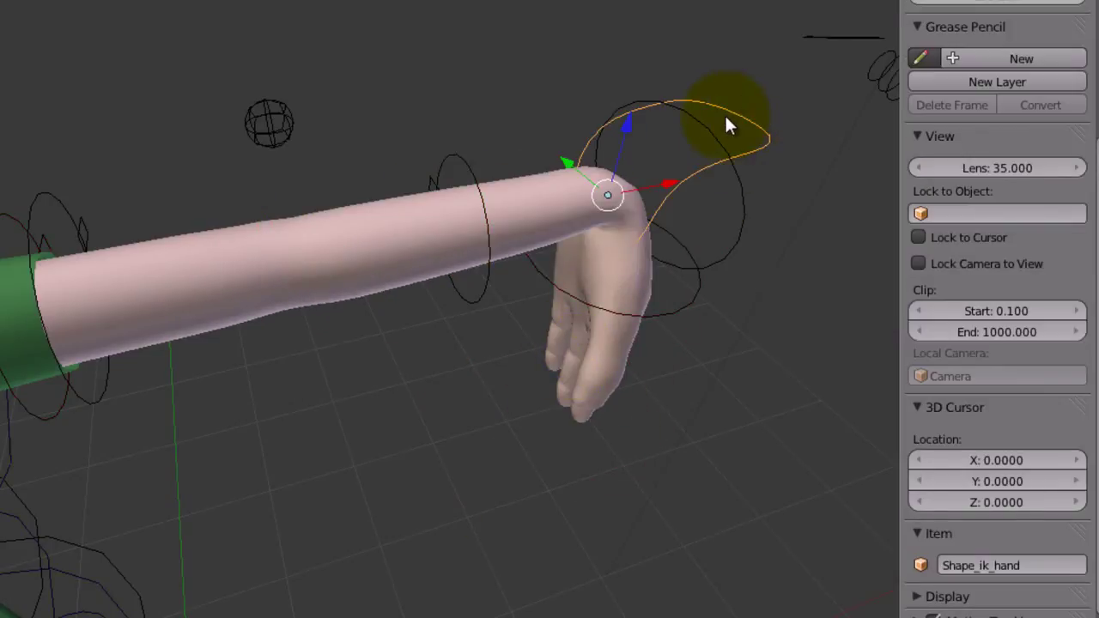
{"action": "key", "text": "g"}
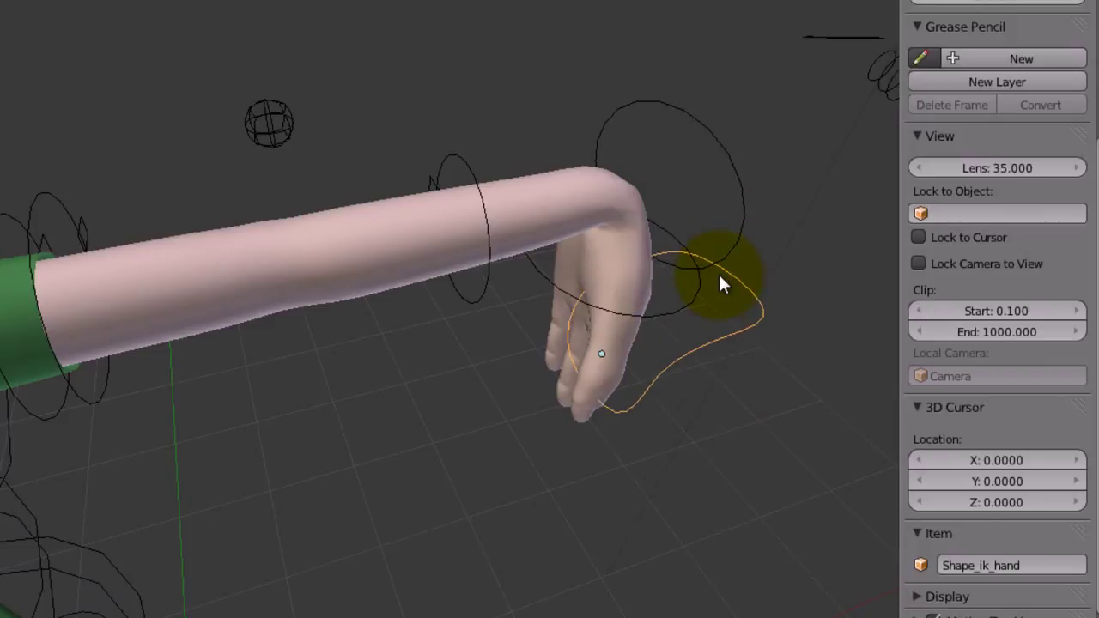
{"action": "right_click", "coordinate": [718, 272]}
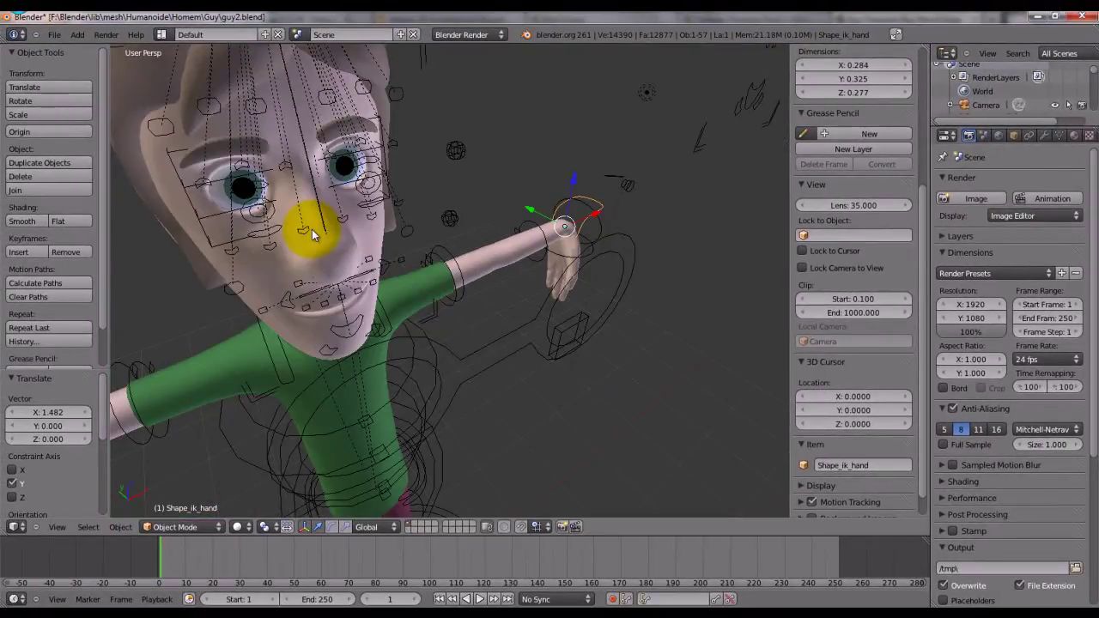
Switch to the Scripting layout and append Guy_Rig.py from Guy.blend's Text folder
{"action": "key", "text": "ctrl+Right"}
{"action": "key", "text": "ctrl+Right"}
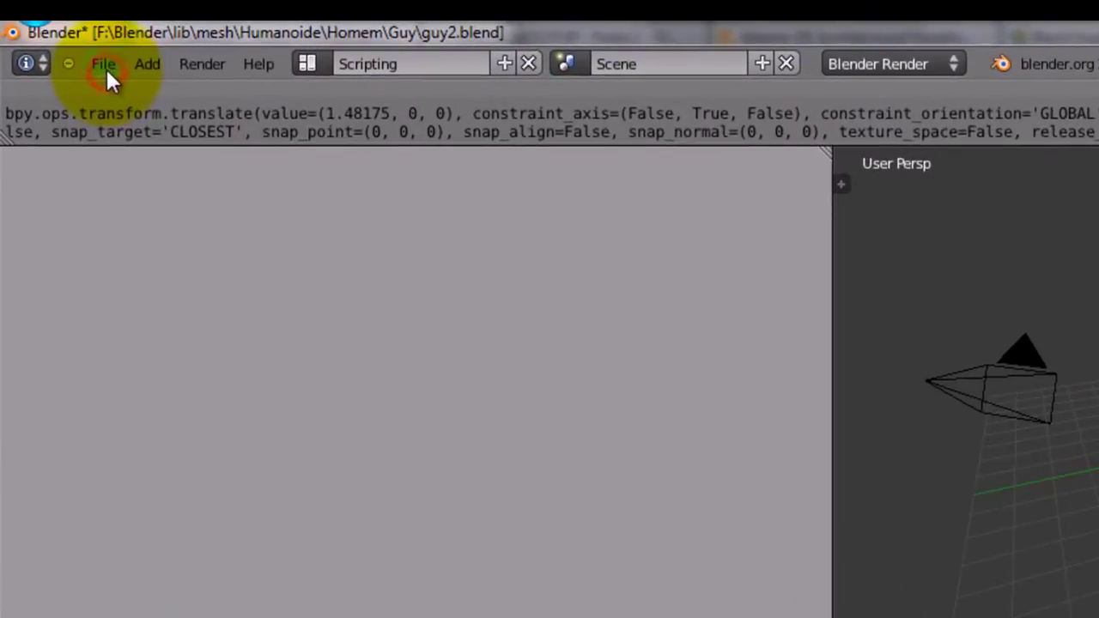
{"action": "left_click", "coordinate": [54, 33]}
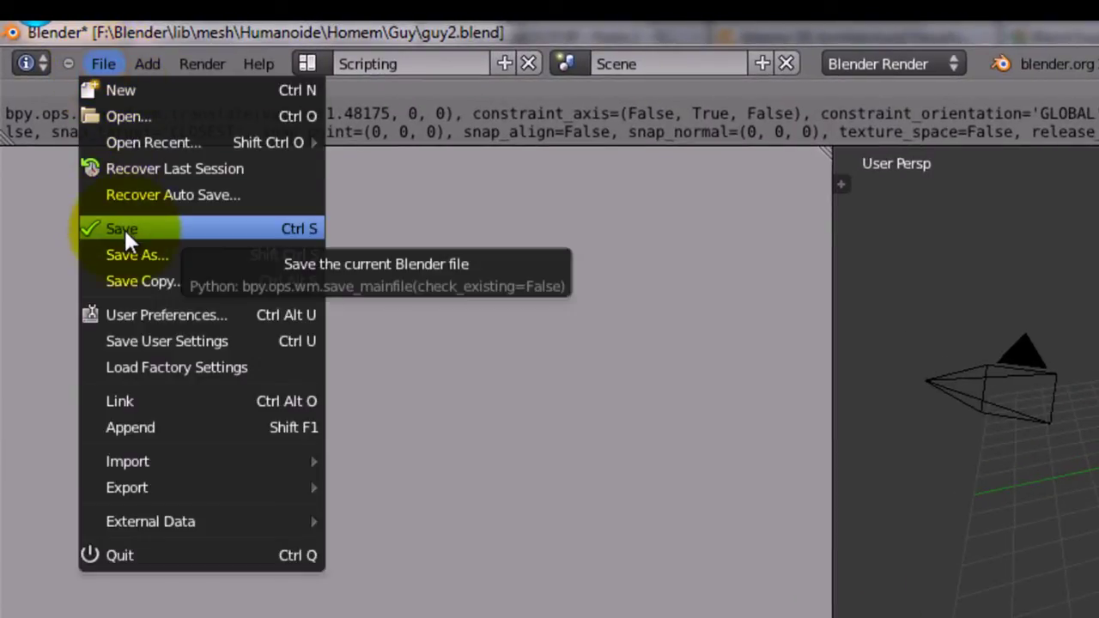
{"action": "left_click", "coordinate": [171, 427]}
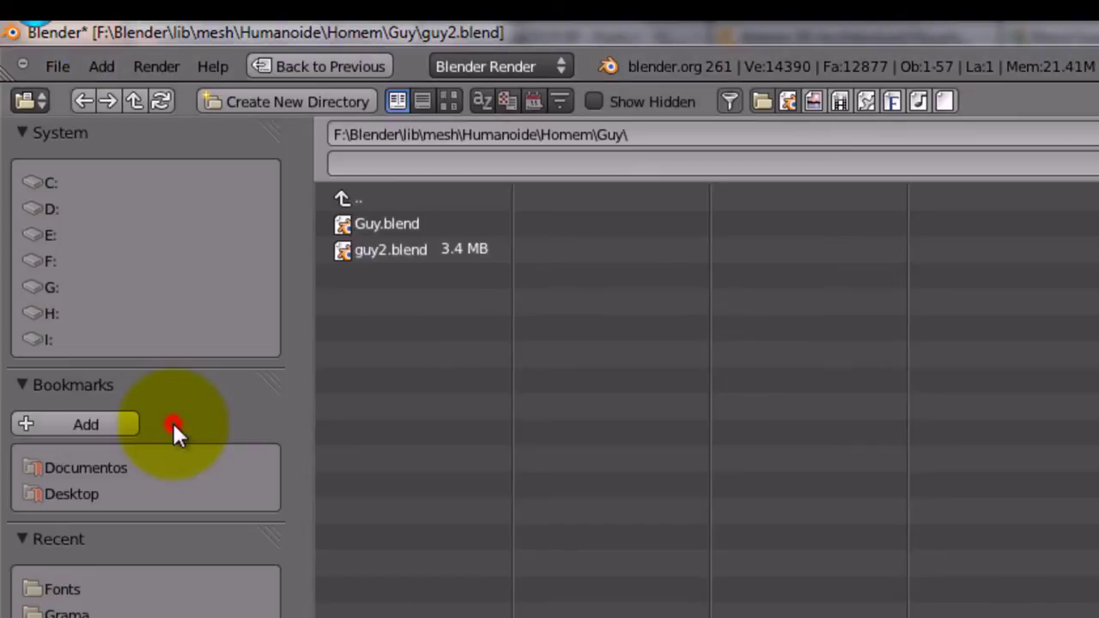
{"action": "double_click", "coordinate": [371, 214]}
{"action": "left_click", "coordinate": [383, 458]}
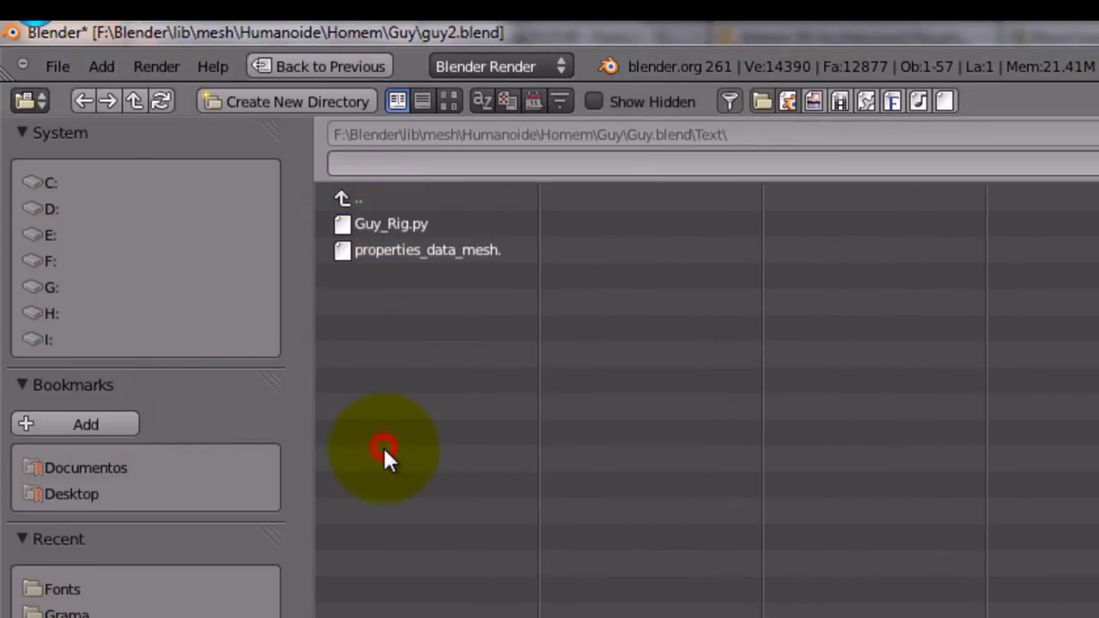
{"action": "left_click", "coordinate": [401, 225]}
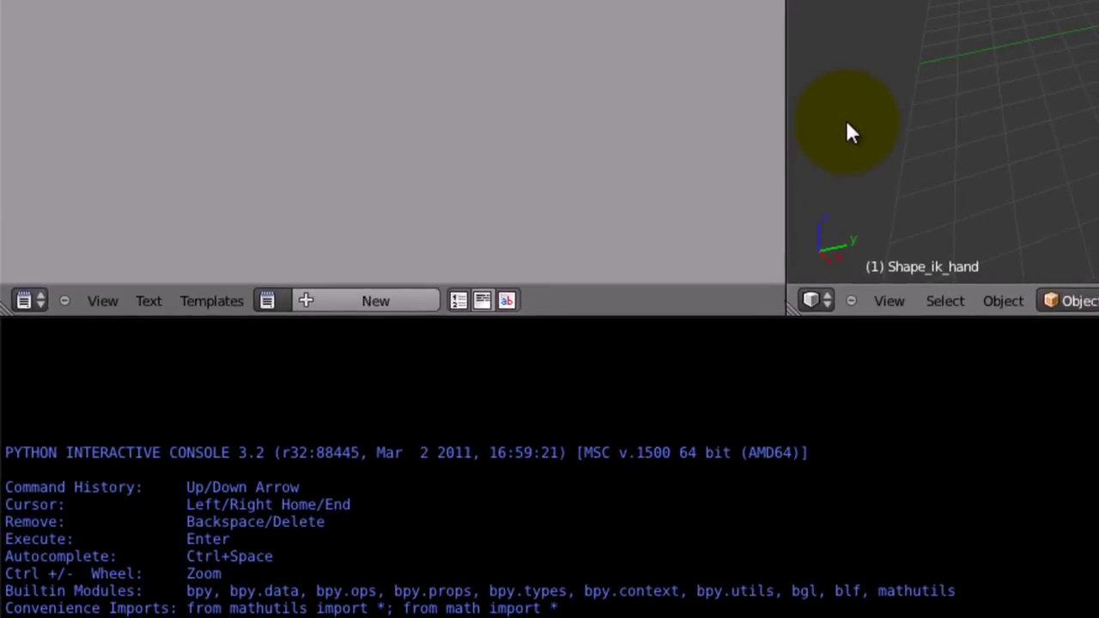
Load Guy_Rig.py into the text editor and run the script
{"action": "left_click", "coordinate": [263, 306]}
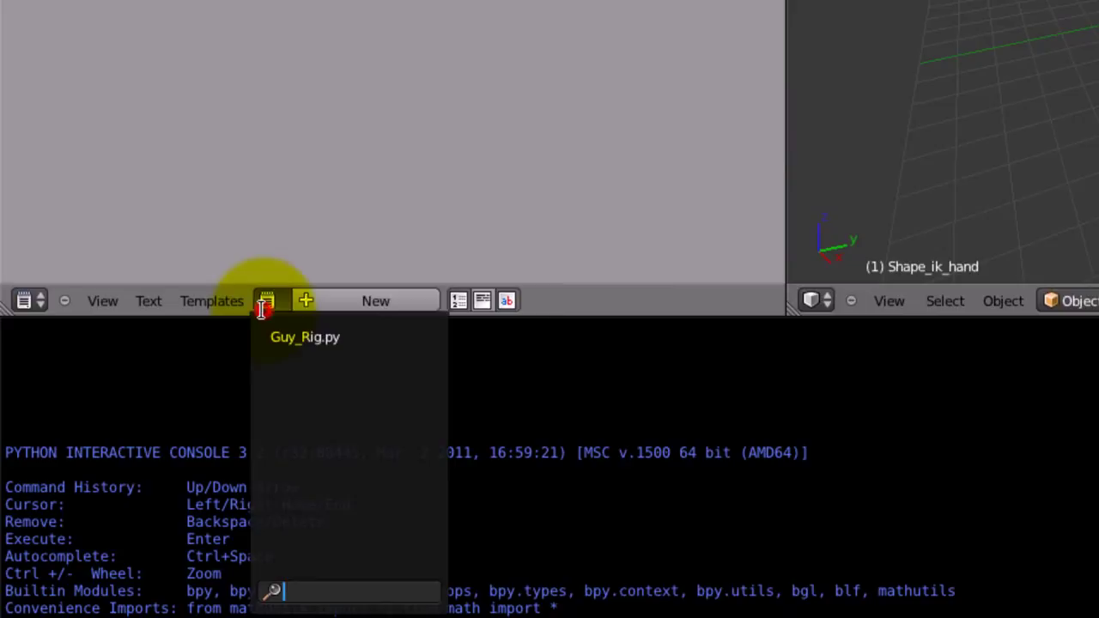
{"action": "left_click", "coordinate": [296, 335]}
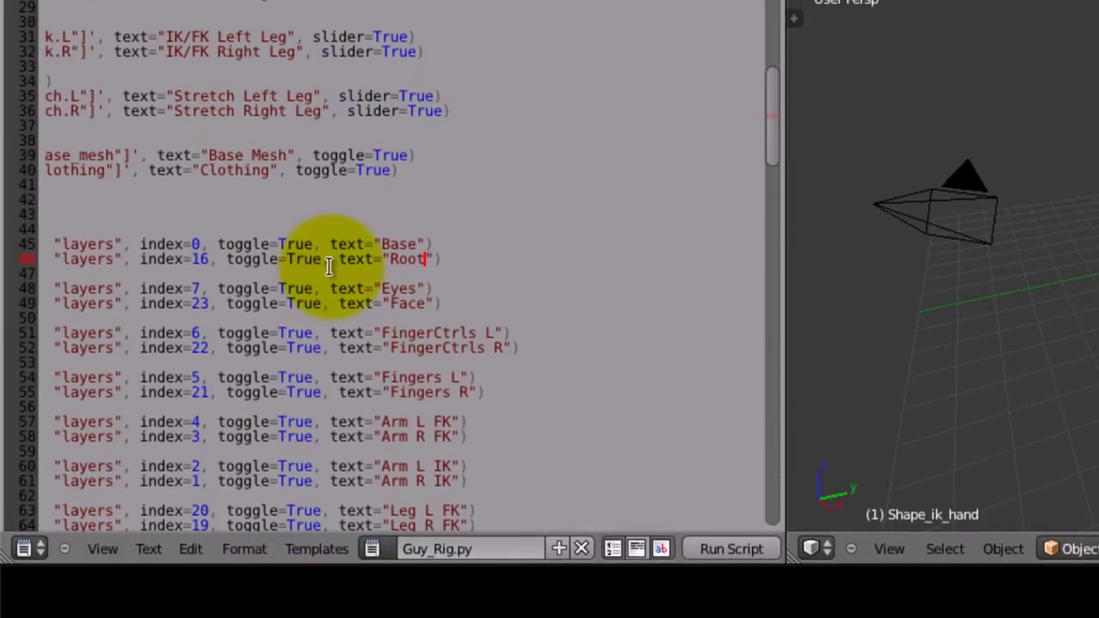
{"action": "left_click", "coordinate": [726, 551]}
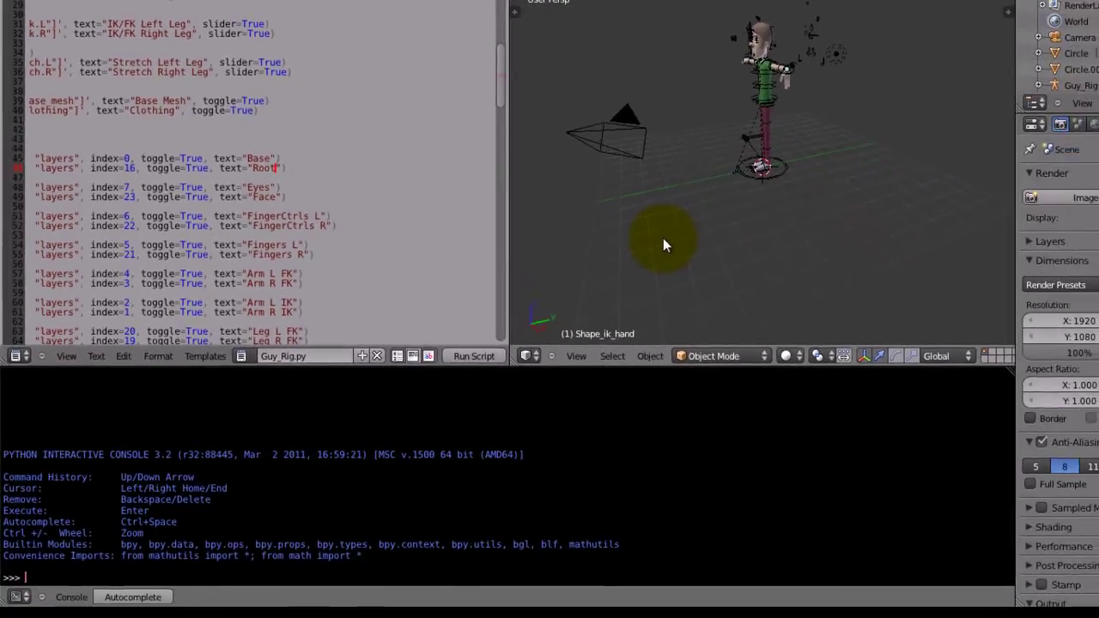
Cycle screen layouts back to the Default 3D view of the Guy rig
{"action": "key", "text": "ctrl+Right"}
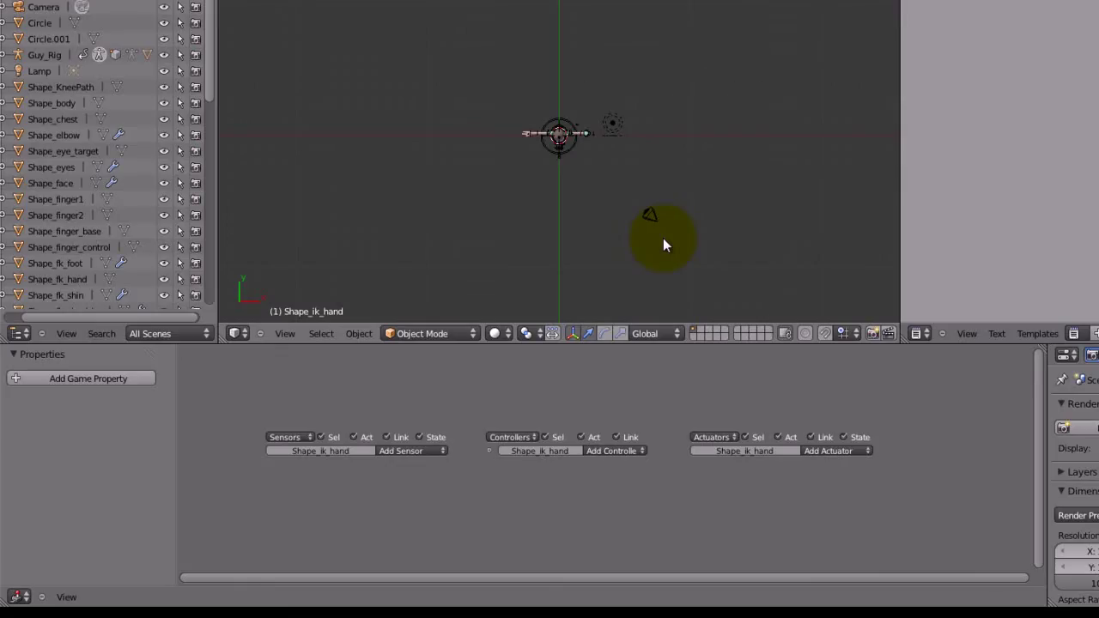
{"action": "key", "text": "ctrl+Left"}
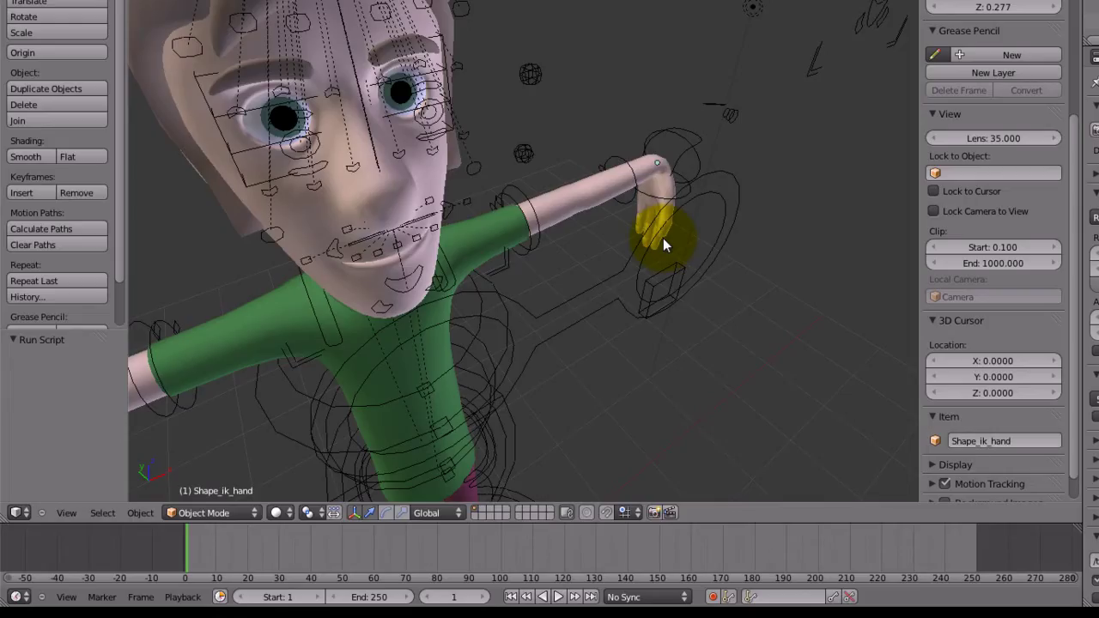
{"action": "scroll", "coordinate": [953, 291], "scroll_direction": "down", "scroll_amount": 1}
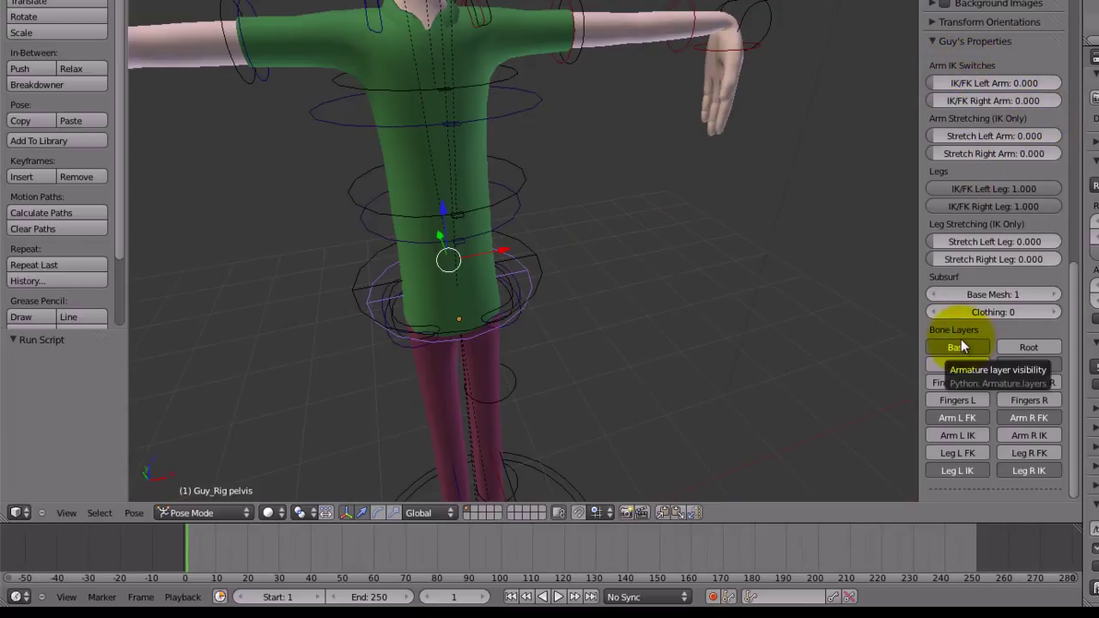
{"action": "left_click", "coordinate": [825, 298]}
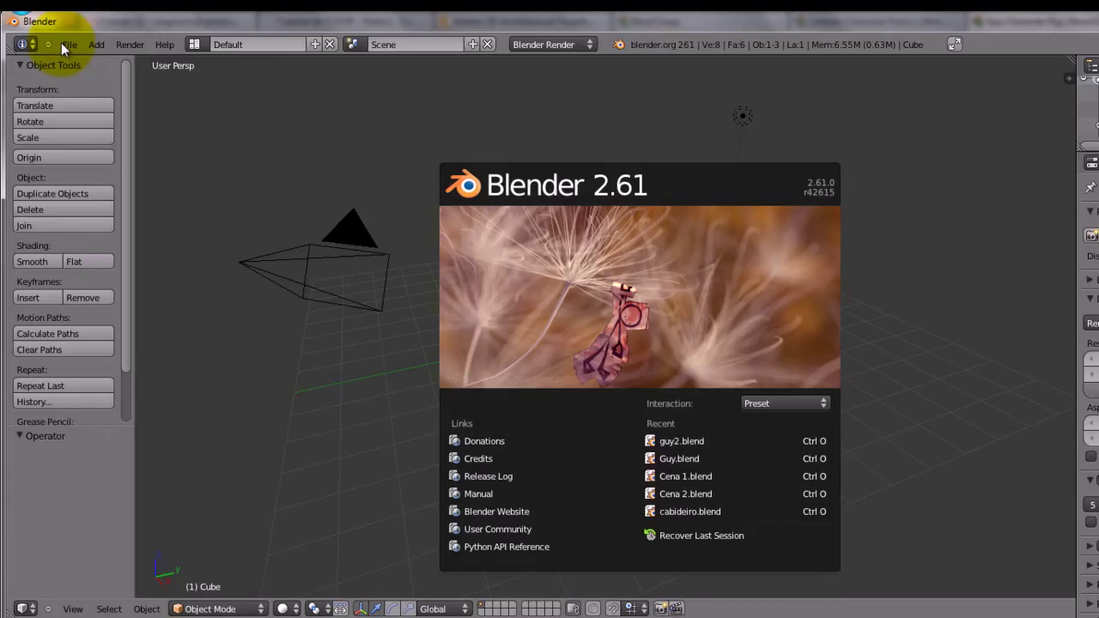
Reopen guy2.blend from recent files and frame the Guy rig
{"action": "left_click", "coordinate": [61, 42]}
{"action": "left_click", "coordinate": [65, 44]}
{"action": "mouse_move", "coordinate": [103, 95]}
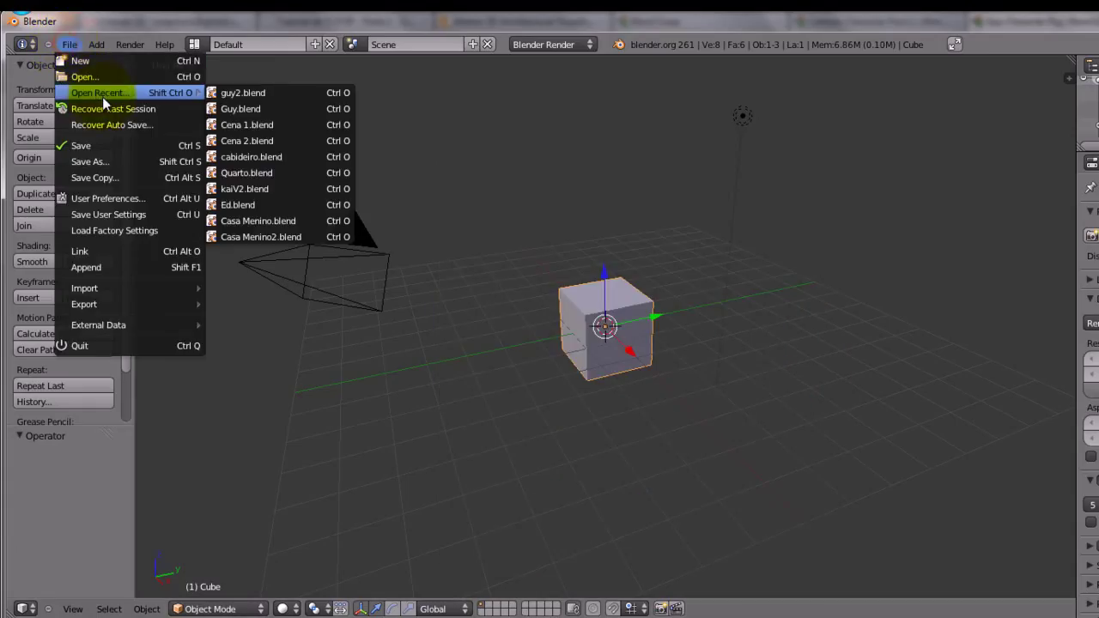
{"action": "left_click", "coordinate": [234, 92]}
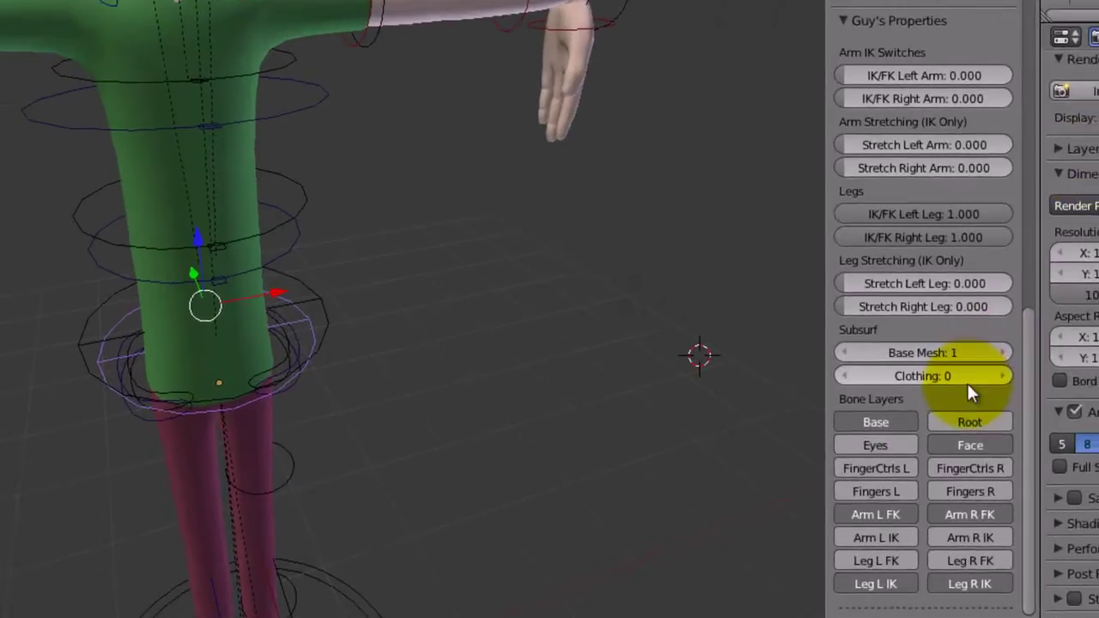
{"action": "scroll", "coordinate": [1024, 423], "scroll_direction": "up", "scroll_amount": 4}
{"action": "scroll", "coordinate": [1022, 420], "scroll_direction": "down", "scroll_amount": 1}
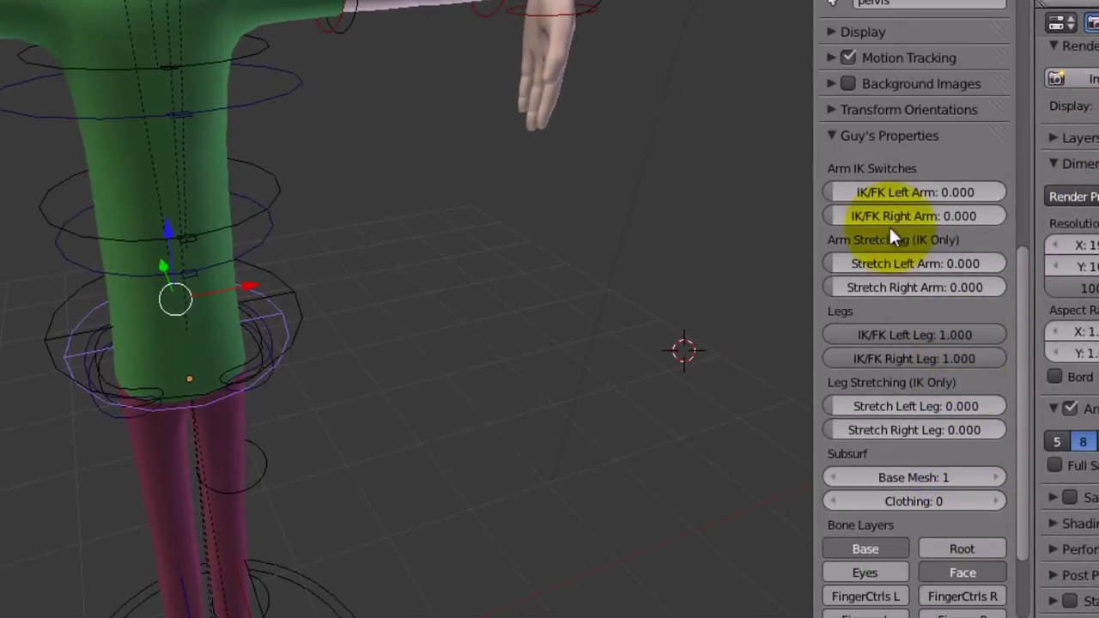
{"action": "scroll", "coordinate": [867, 298], "scroll_direction": "up", "scroll_amount": 2}
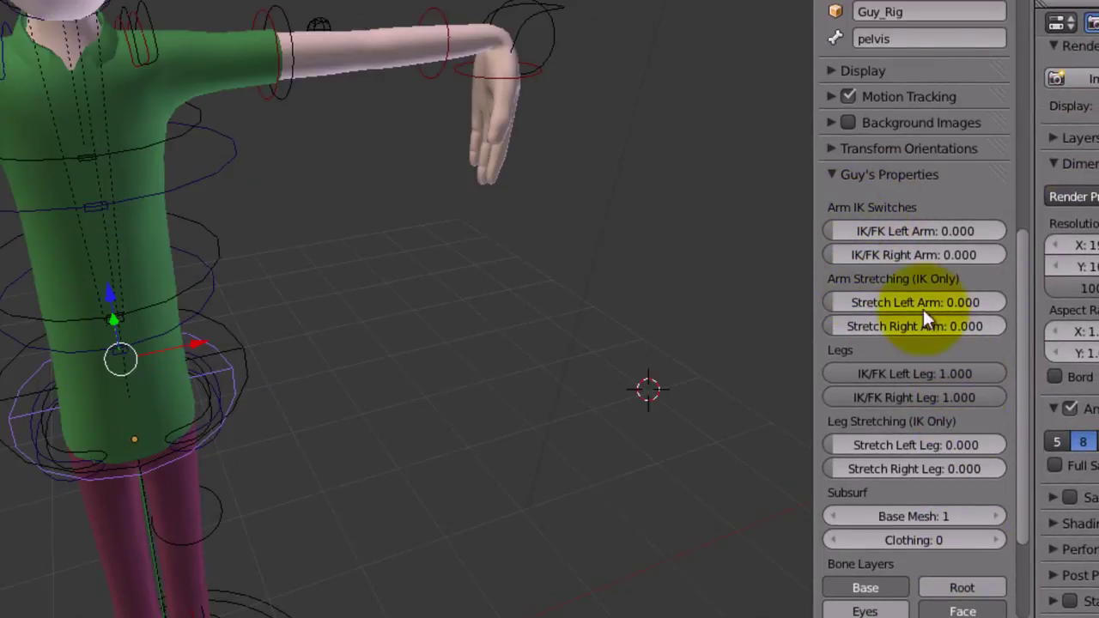
{"action": "middle_click_drag", "start_coordinate": [673, 292], "coordinate": [619, 352]}
{"action": "scroll", "coordinate": [619, 353], "scroll_direction": "up", "scroll_amount": 3}
{"action": "scroll", "coordinate": [884, 51], "scroll_direction": "down", "scroll_amount": 5}
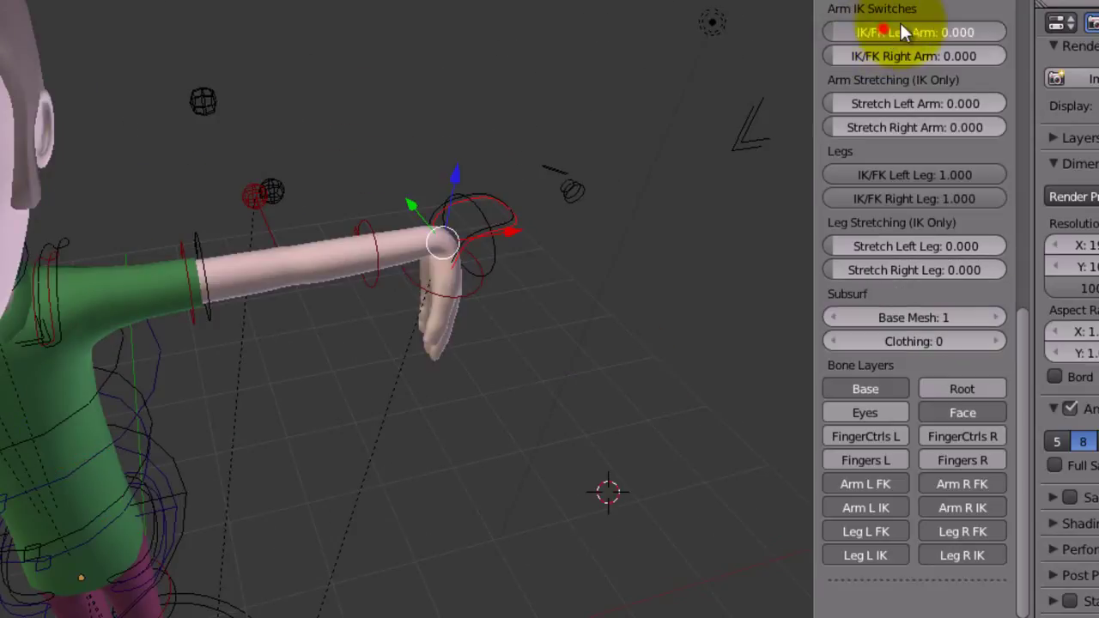
Test the IK/FK Left Arm slider and hand control, leaving IK/FK Left Arm at 1.000
{"action": "left_click_drag", "start_coordinate": [900, 26], "coordinate": [1046, 26]}
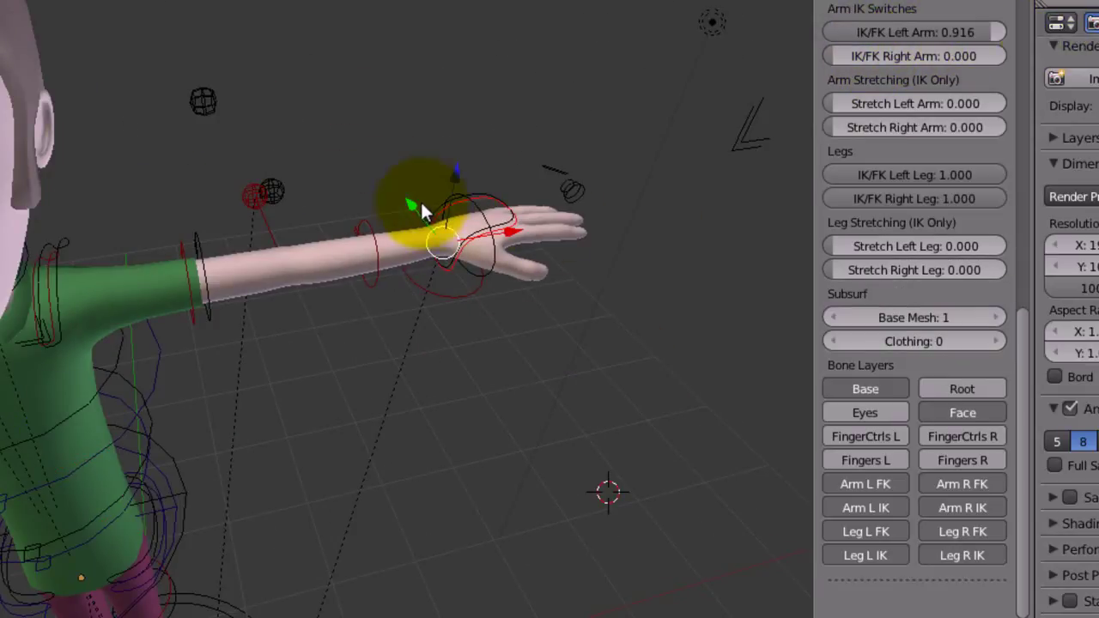
{"action": "left_click_drag", "start_coordinate": [419, 201], "coordinate": [480, 277]}
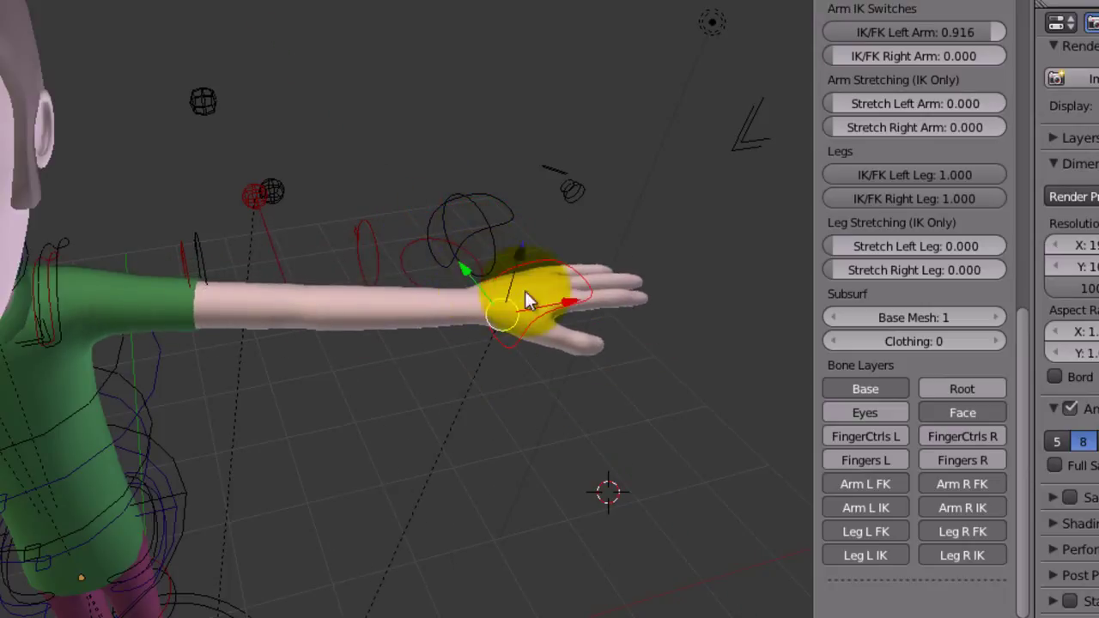
{"action": "left_click_drag", "start_coordinate": [528, 310], "coordinate": [349, 393]}
{"action": "right_click", "coordinate": [351, 407]}
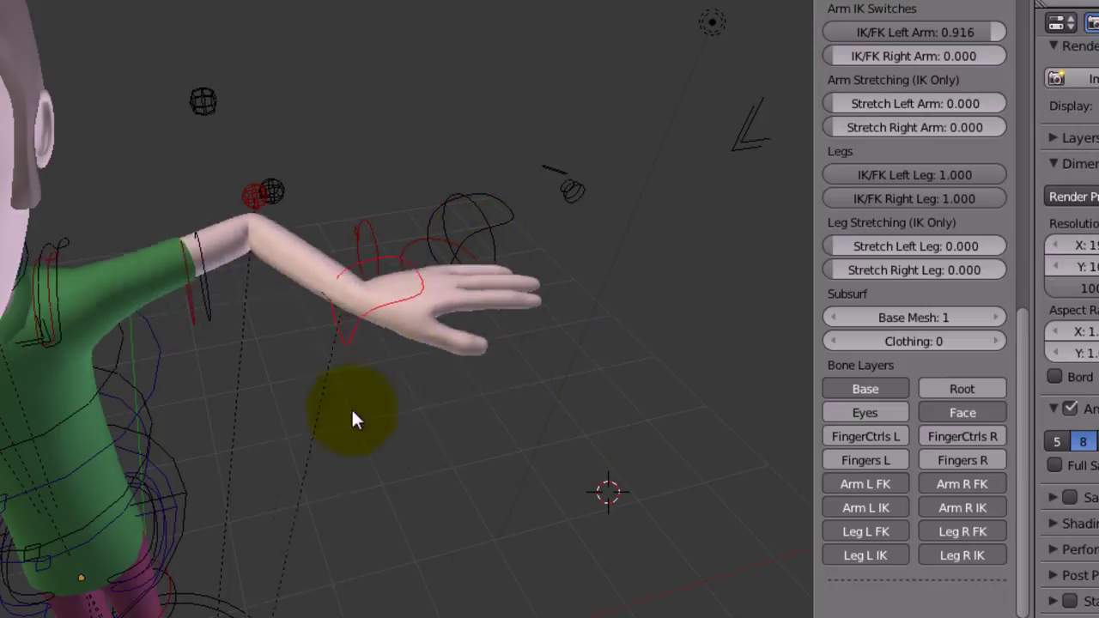
{"action": "left_click_drag", "start_coordinate": [935, 32], "coordinate": [967, 32]}
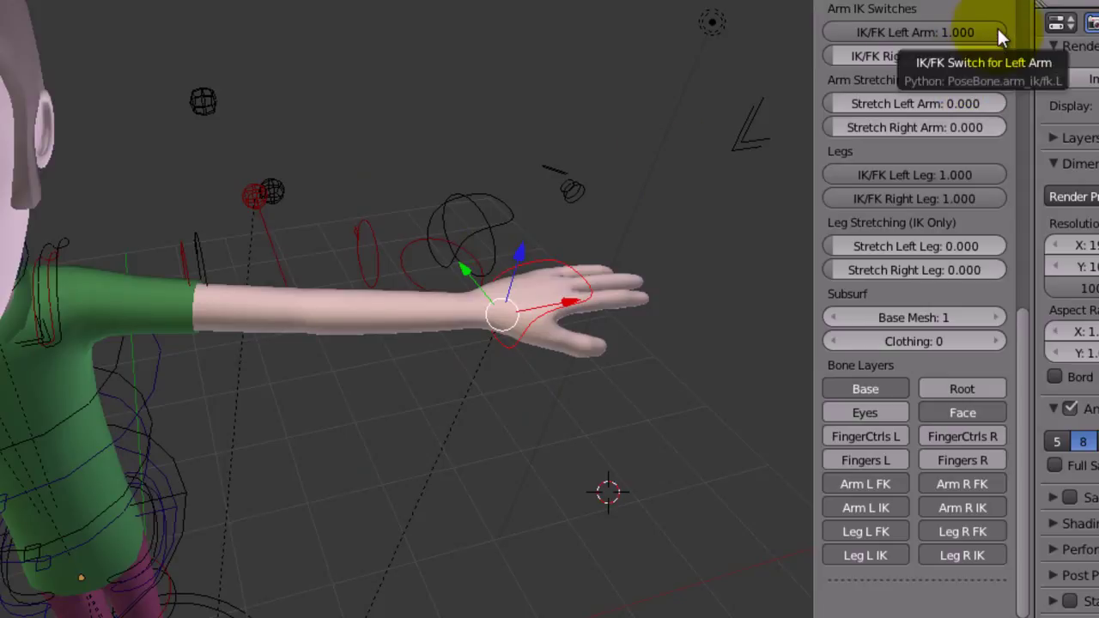
Return IK/FK Left Arm to 0.000 and test-rotate the upper arm, cancelling so it snaps back
{"action": "left_click_drag", "start_coordinate": [998, 29], "coordinate": [802, 62]}
{"action": "right_click", "coordinate": [378, 273]}
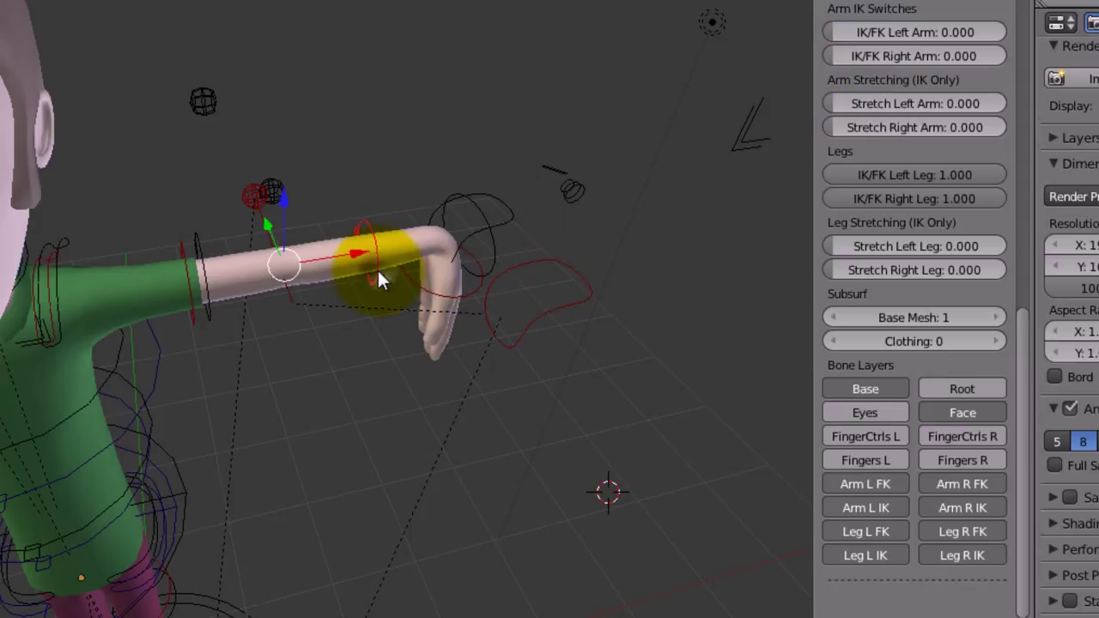
{"action": "key", "text": "r"}
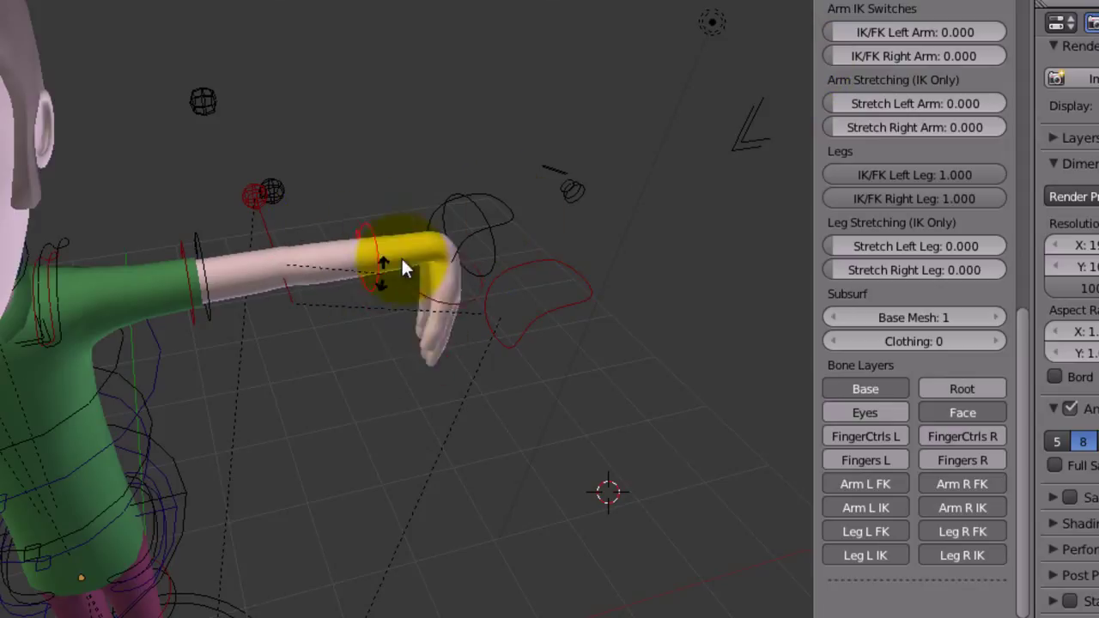
{"action": "right_click", "coordinate": [456, 201]}
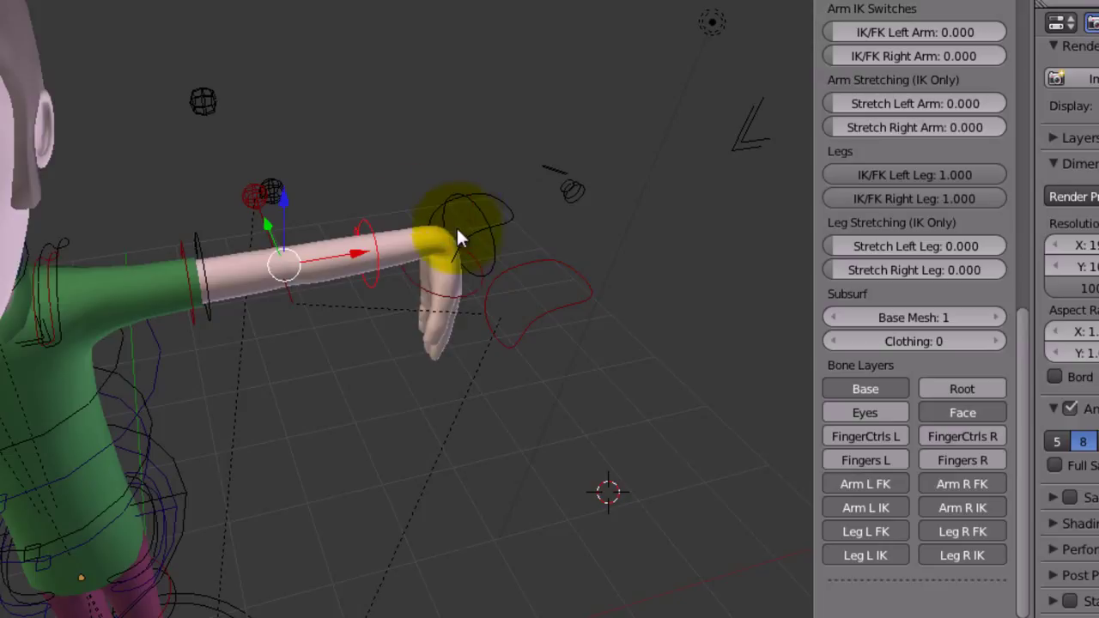
Clear the left hand bone's rotation so it lies straight, restoring the T-pose
{"action": "right_click", "coordinate": [464, 262]}
{"action": "key", "text": "alt+r"}
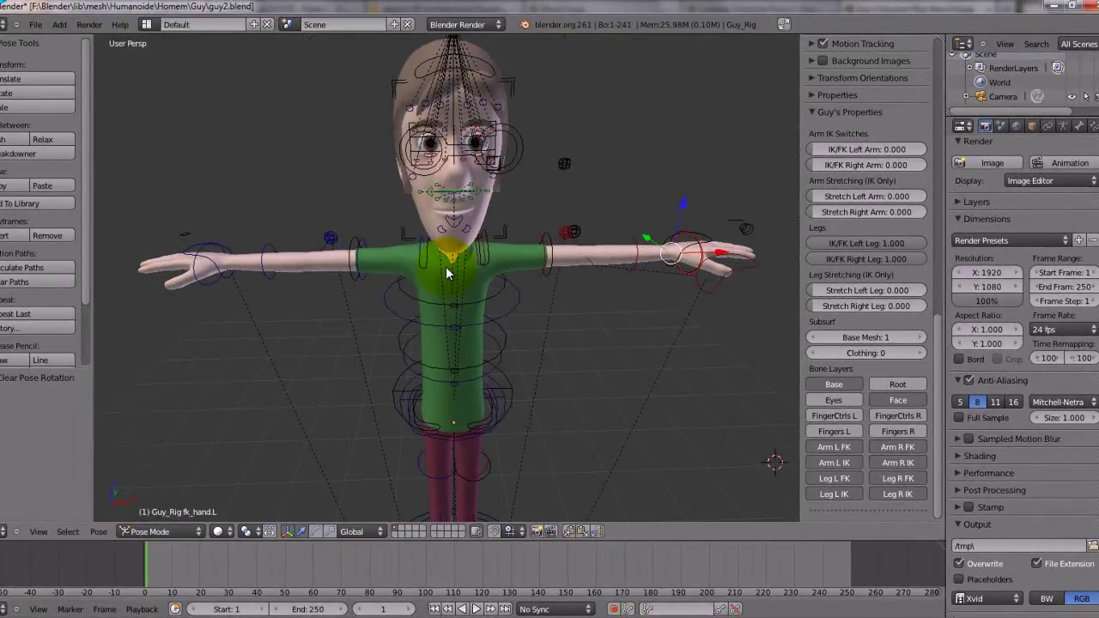
{"action": "scroll", "coordinate": [446, 266], "scroll_direction": "up", "scroll_amount": 5}
{"action": "scroll", "coordinate": [446, 268], "scroll_direction": "down", "scroll_amount": 5}
{"action": "middle_click_drag", "start_coordinate": [449, 270], "coordinate": [442, 291], "text": "shift"}
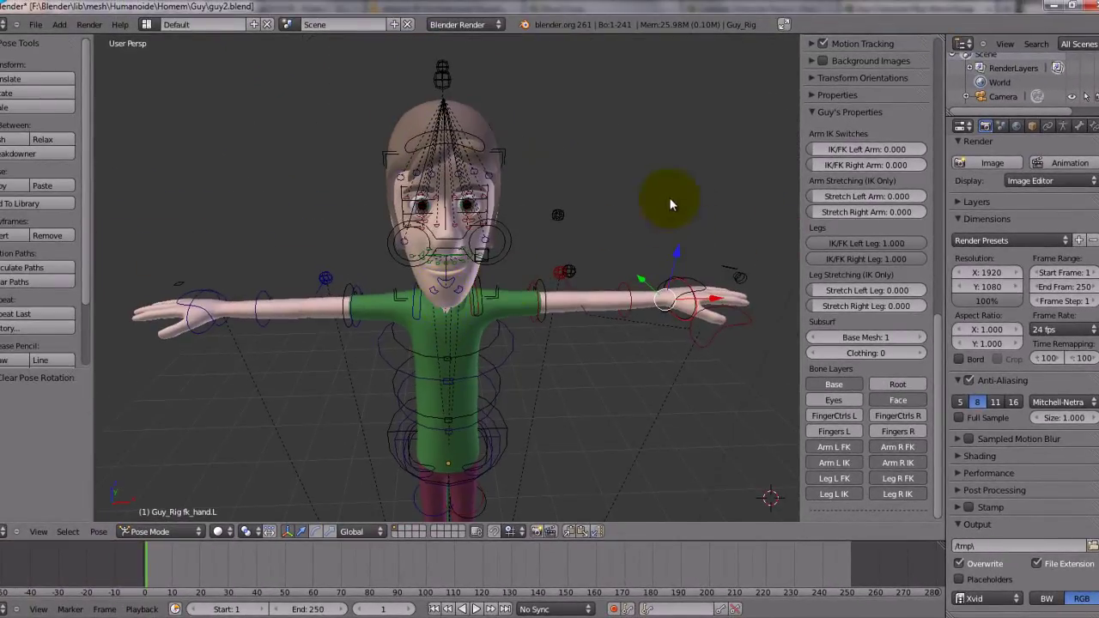